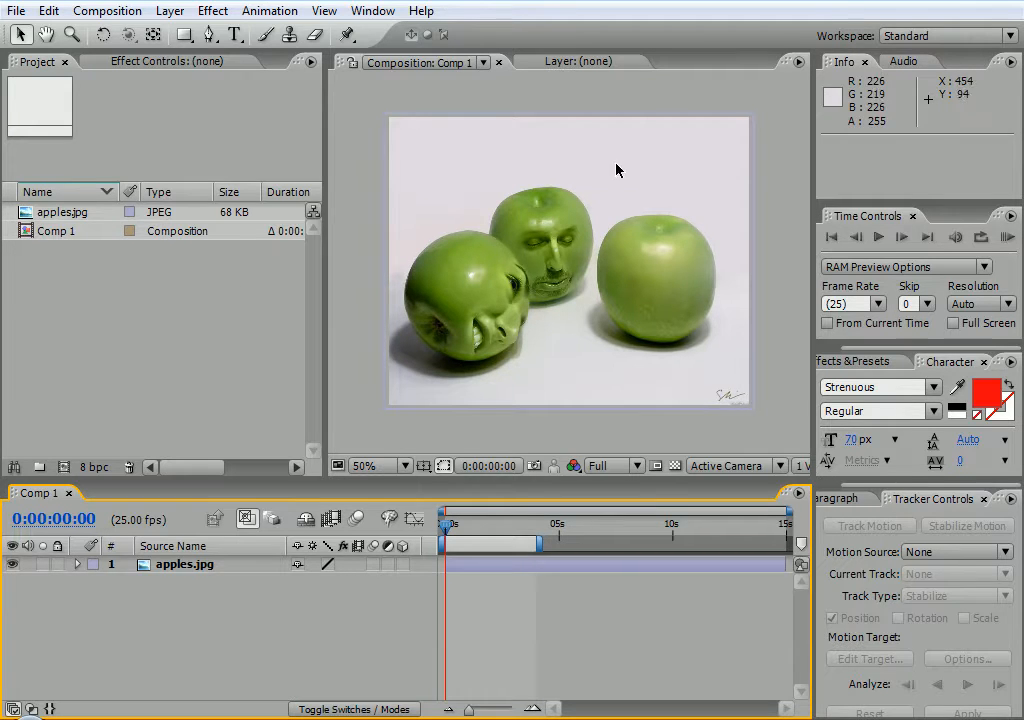
Rename the apples.jpg layer in Comp 1 as "3 apples".
left_click(628, 117)
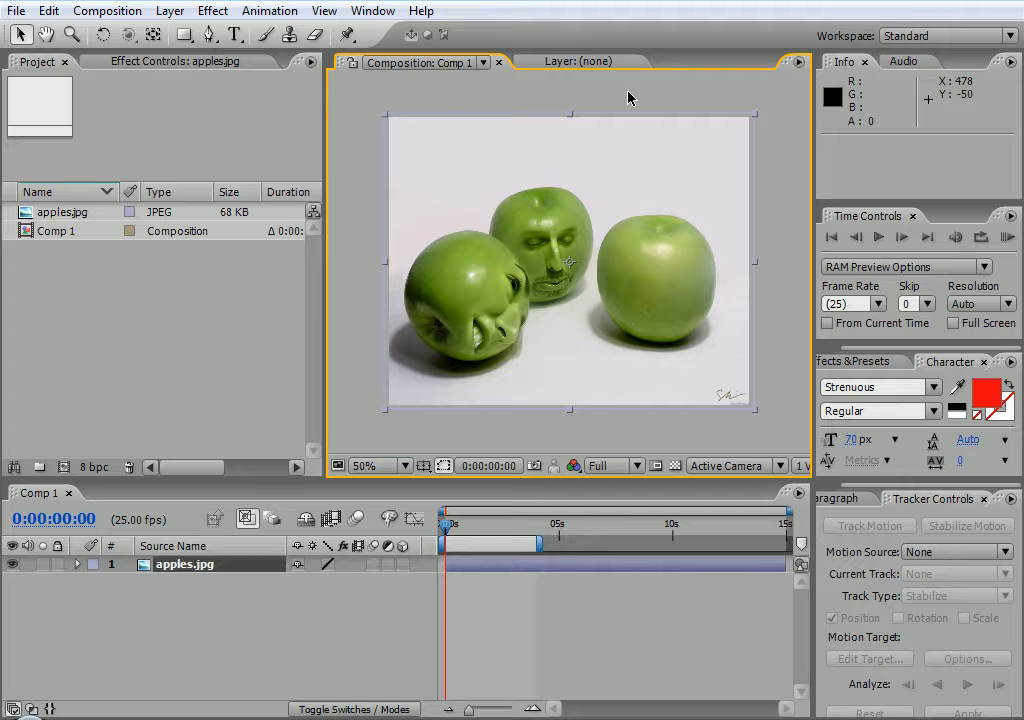
left_click(185, 570)
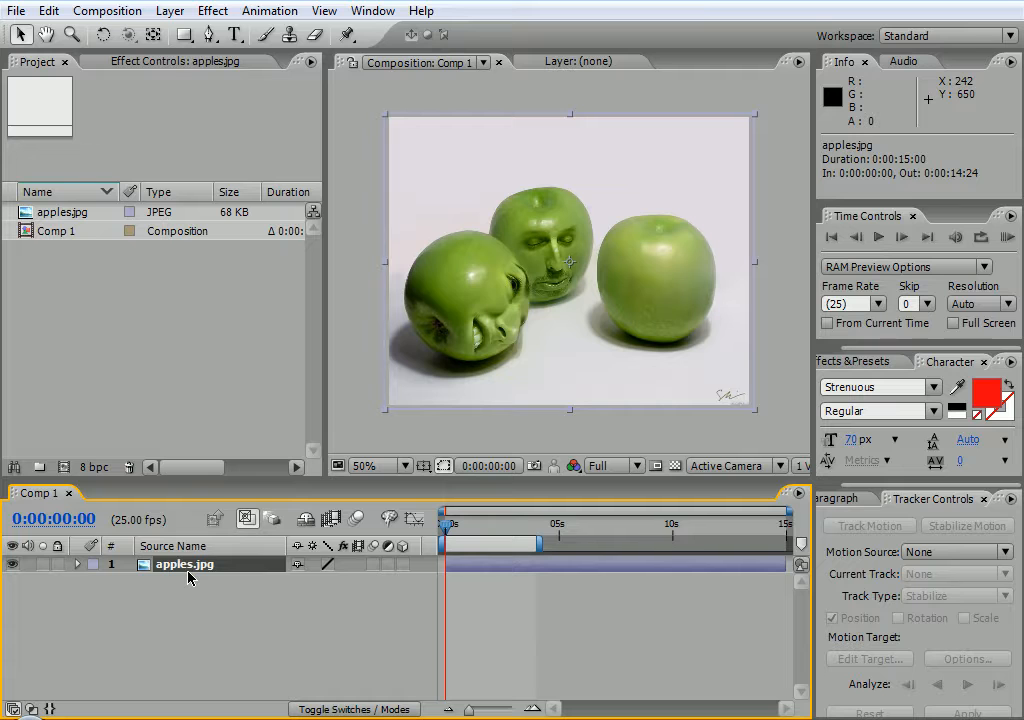
key("Return")
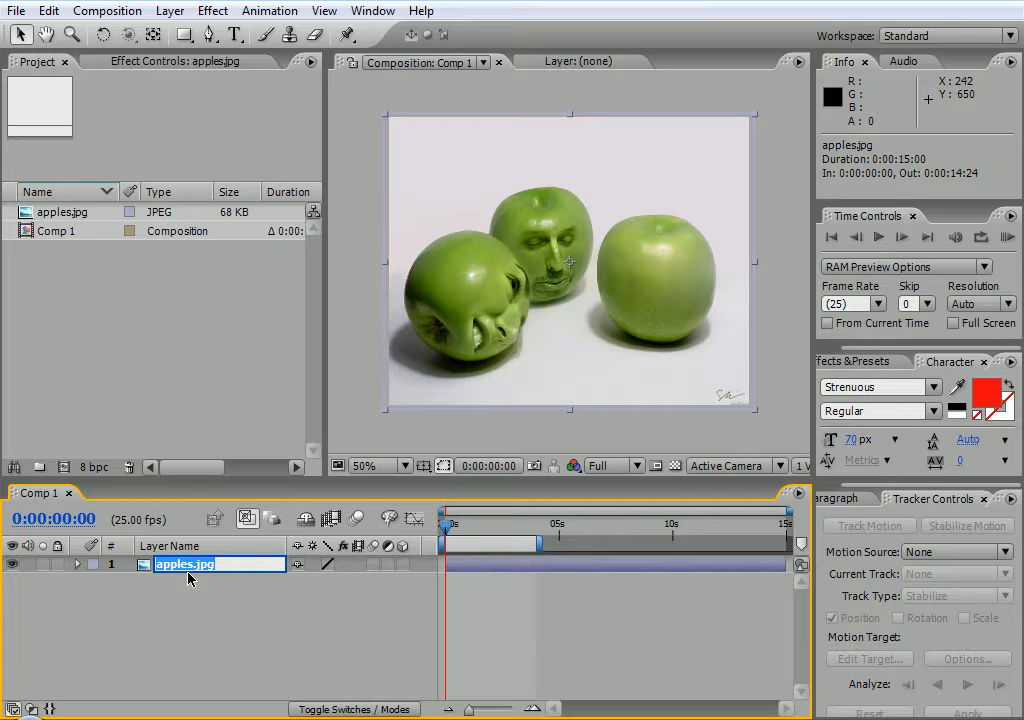
type("3 appl")
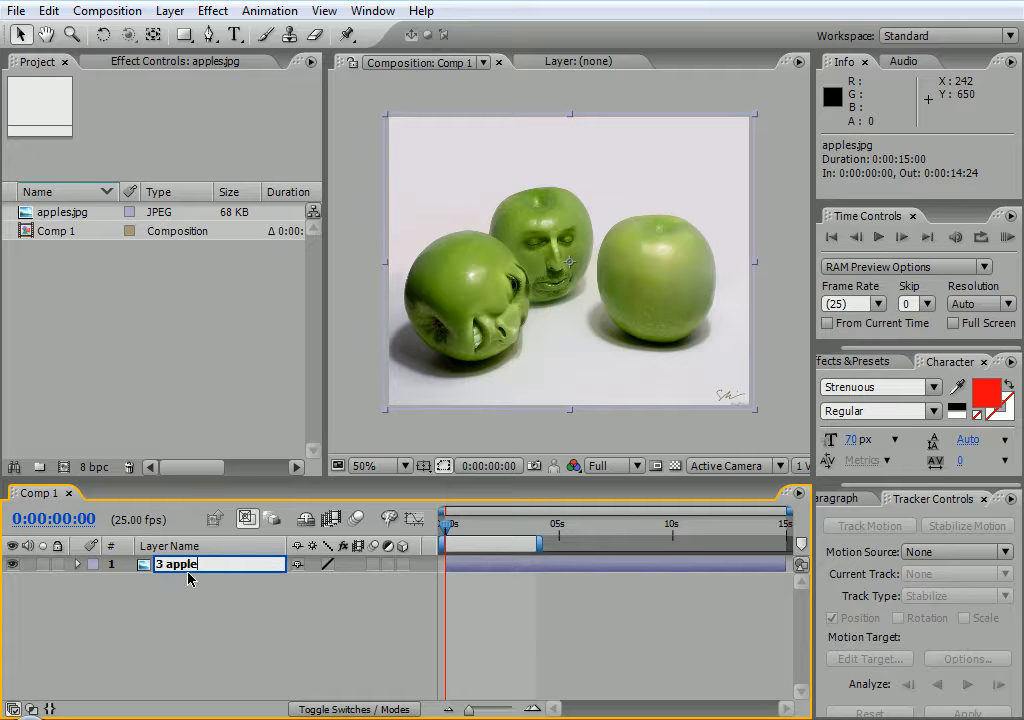
type("es")
key("Return")
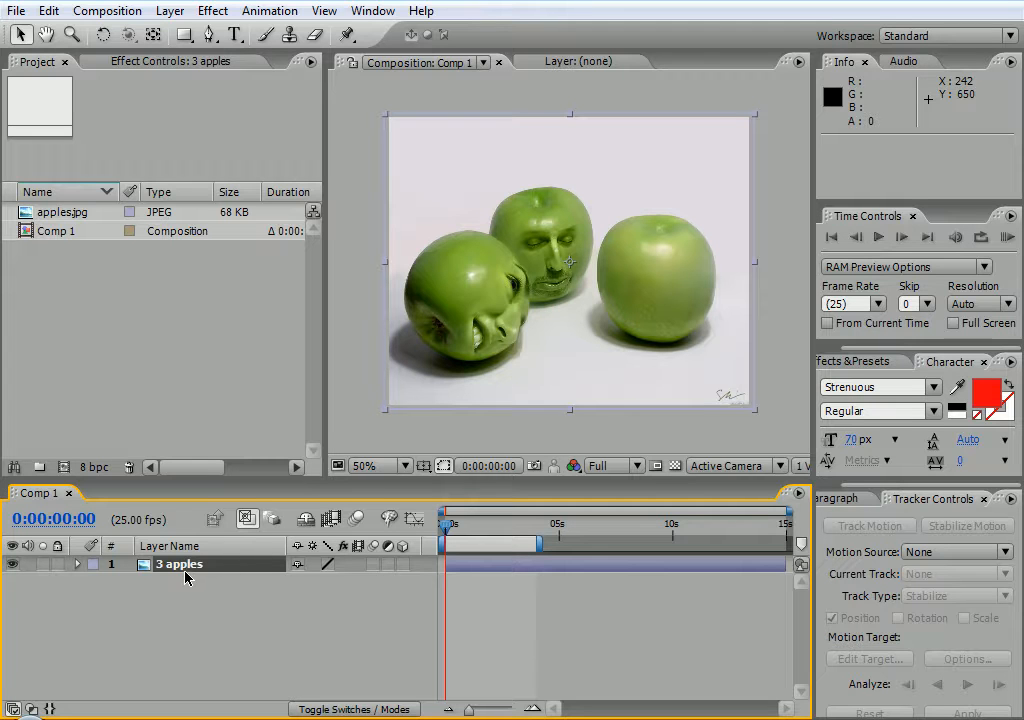
Duplicate the 3 apples layer and rename the copy as "right apple matte".
key("ctrl+d")
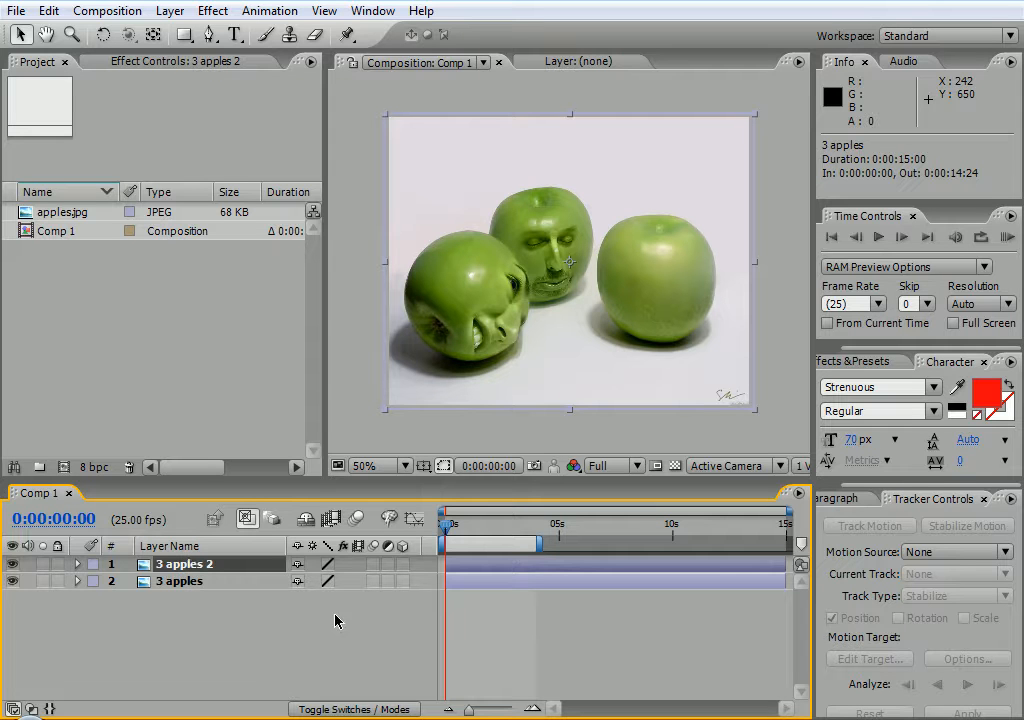
key("Return")
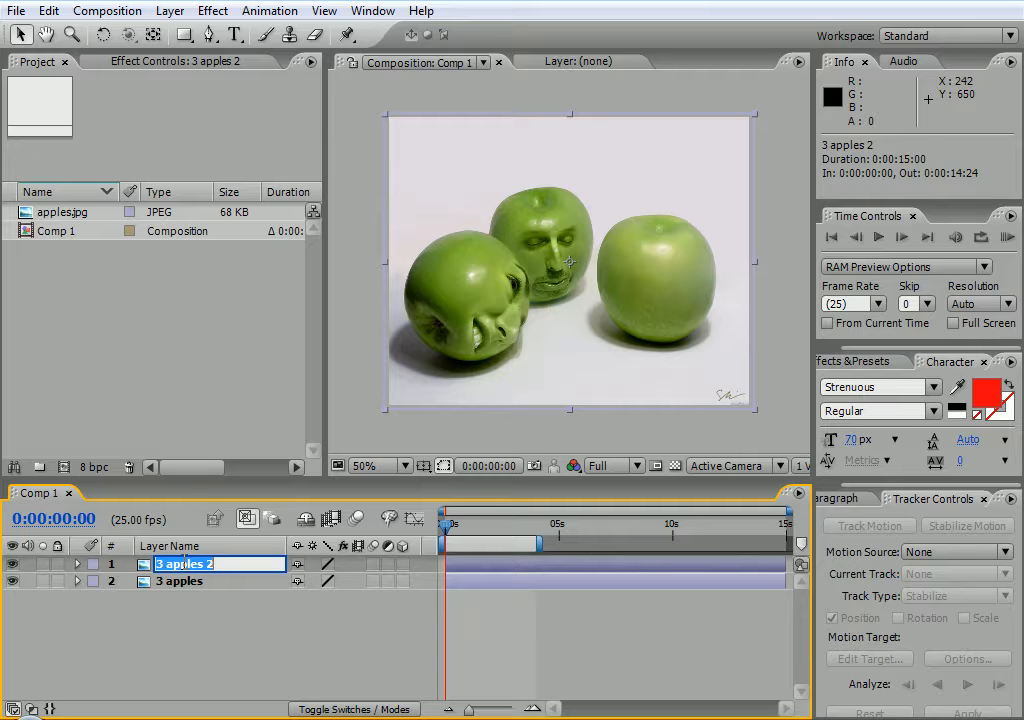
type("right")
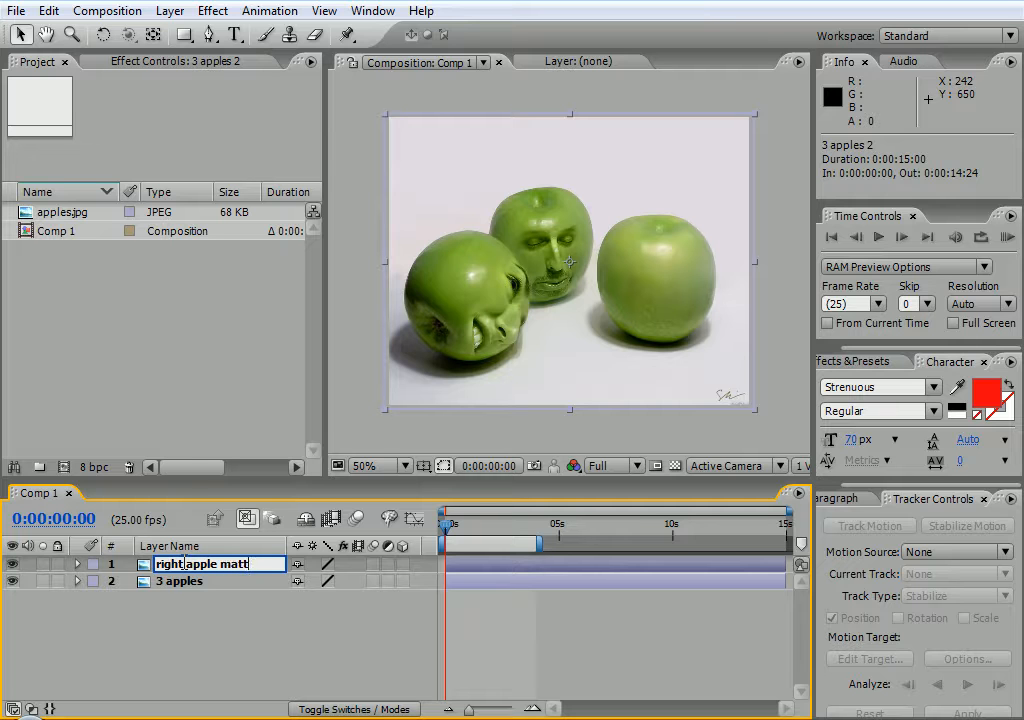
key("Return")
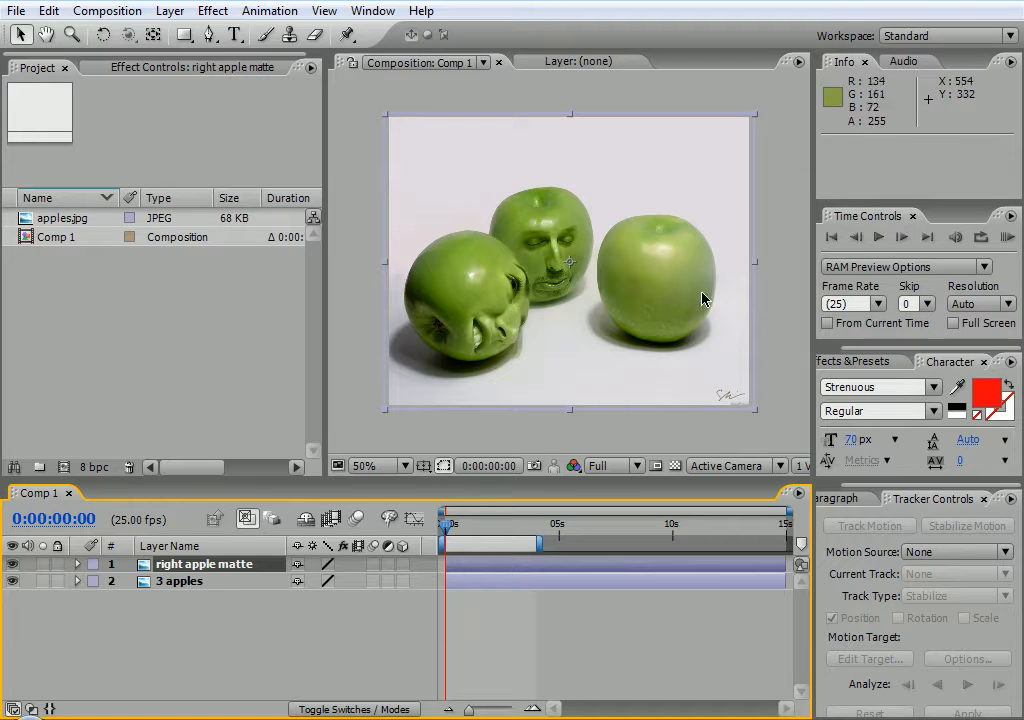
Draw a tall, narrow four-point mask with the Pen tool on the plain background strip beside the right apple.
left_click(209, 35)
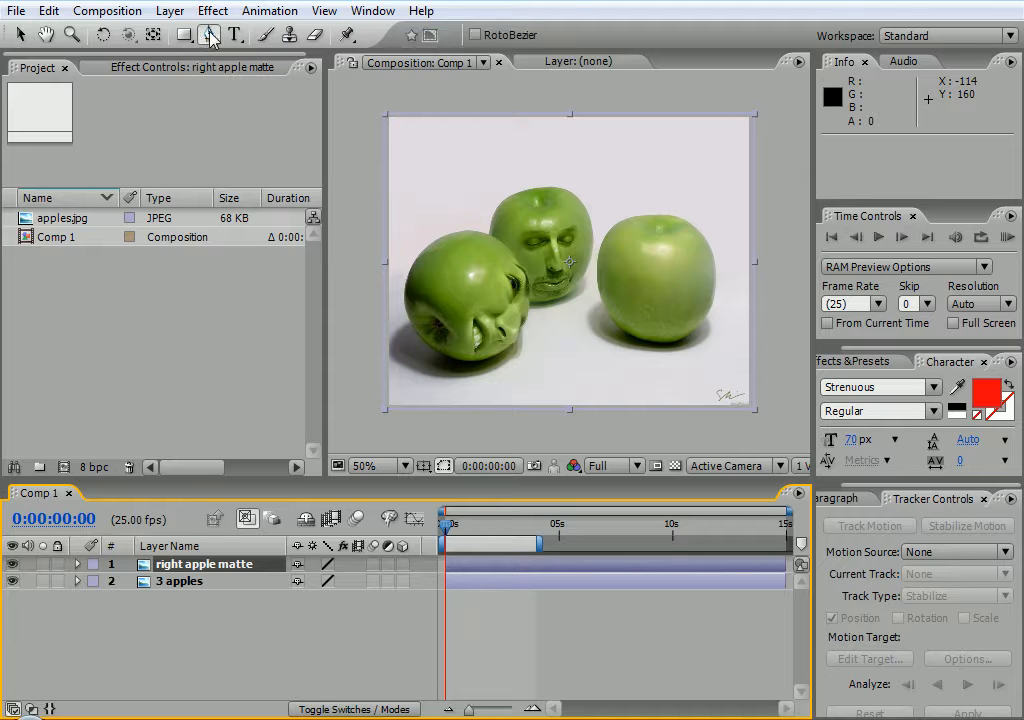
left_click(740, 190)
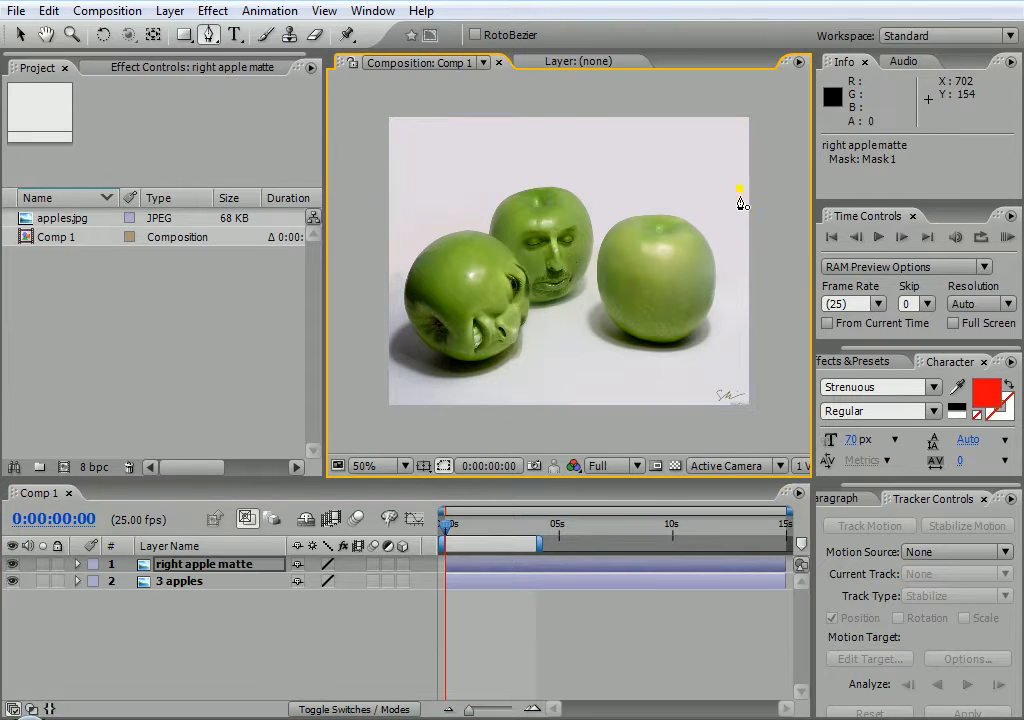
left_click(740, 365)
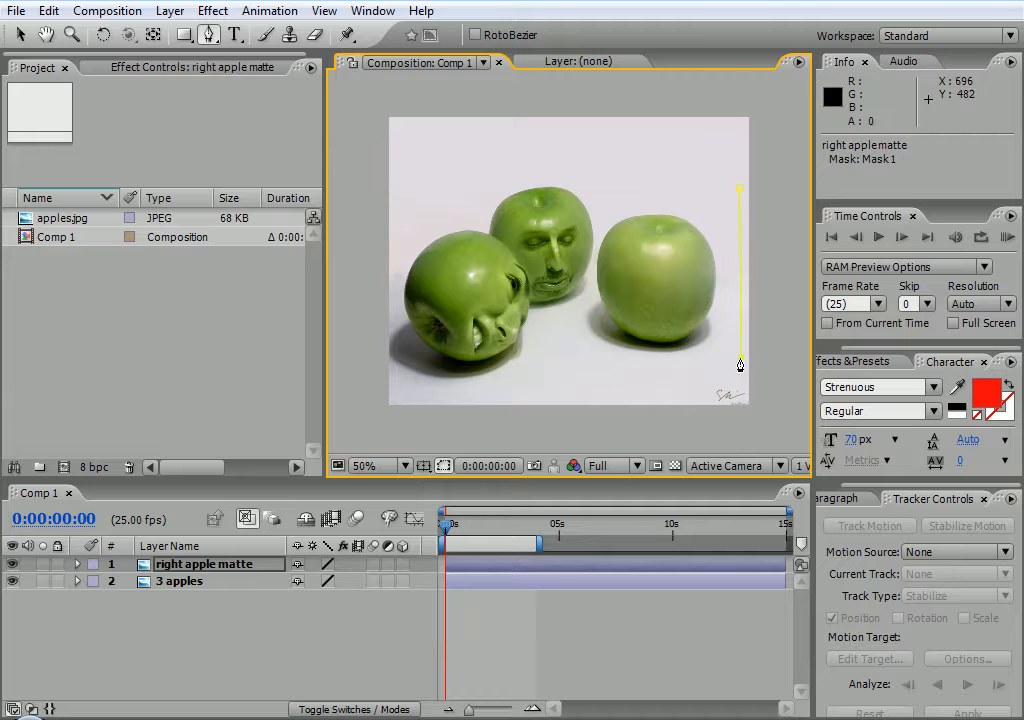
left_click(723, 189)
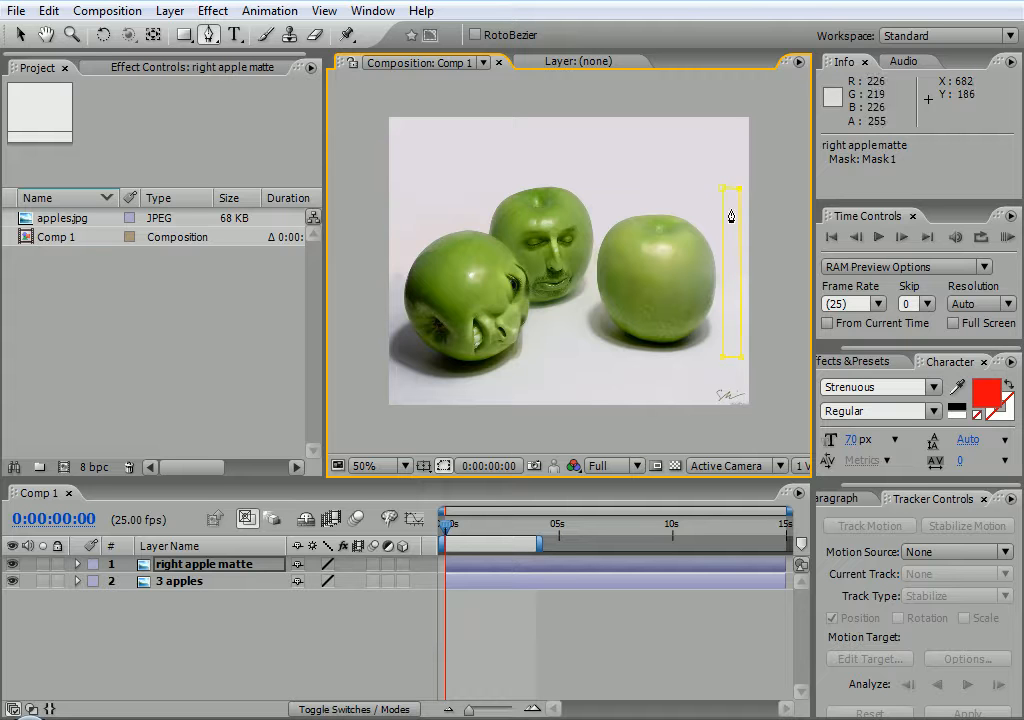
Hide the 3 apples layer to isolate the masked strip and expand the right apple matte layer's Transform properties.
left_click(13, 581)
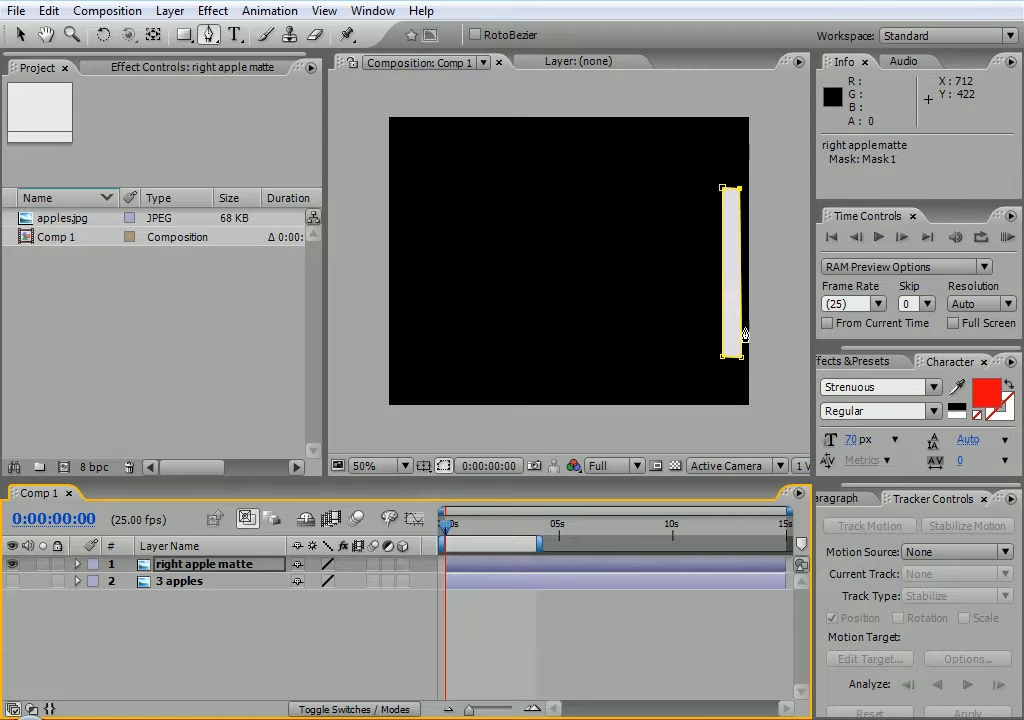
left_click(20, 35)
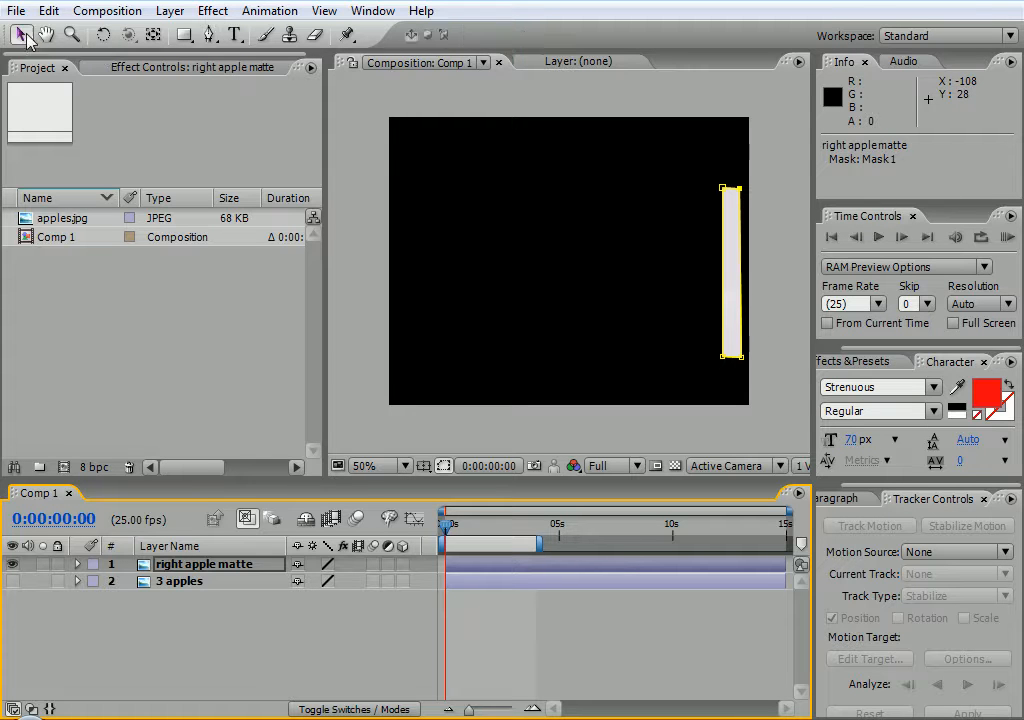
left_click(636, 296)
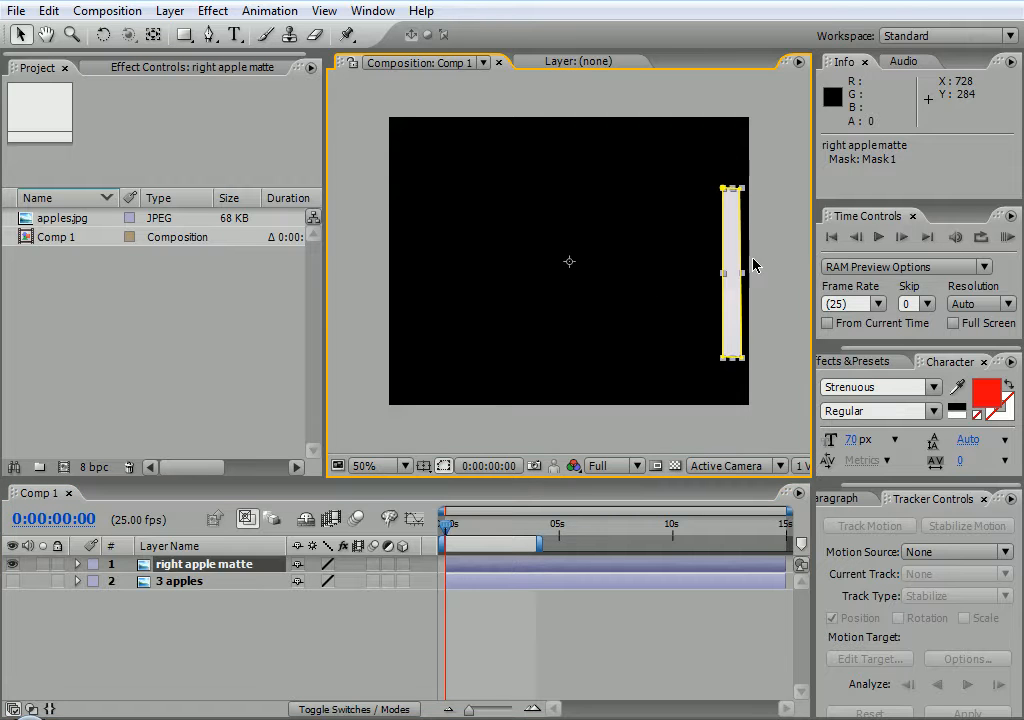
mouse_move(723, 281)
left_mouse_down()
mouse_move(613, 276)
mouse_move(720, 273)
left_mouse_up()
key("ctrl+z")
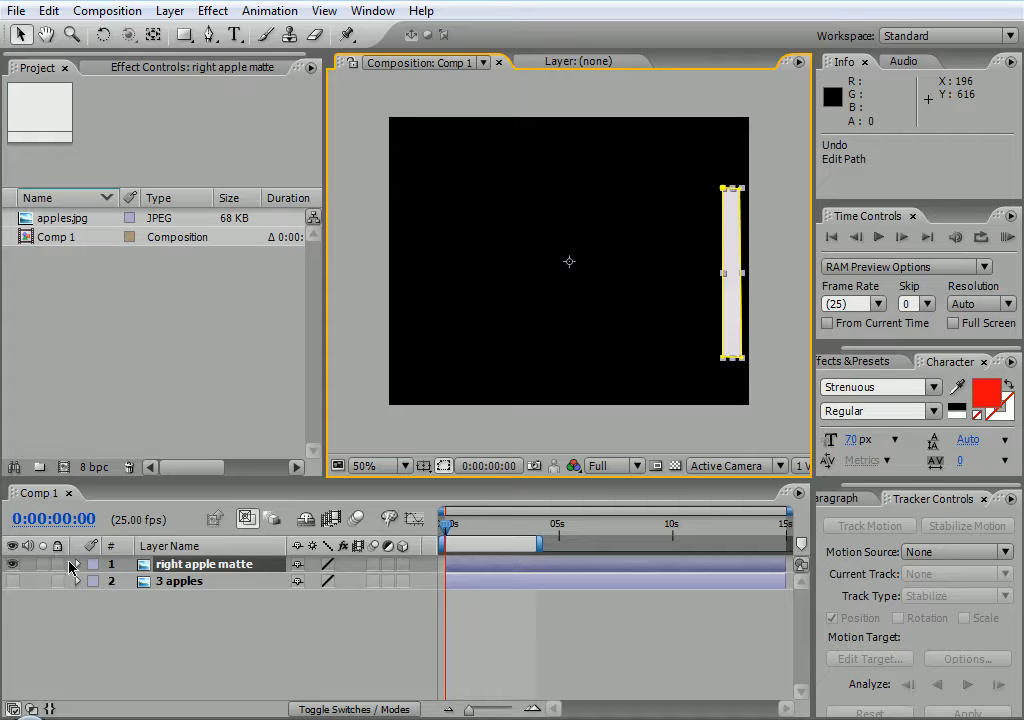
left_click(77, 565)
left_click(94, 598)
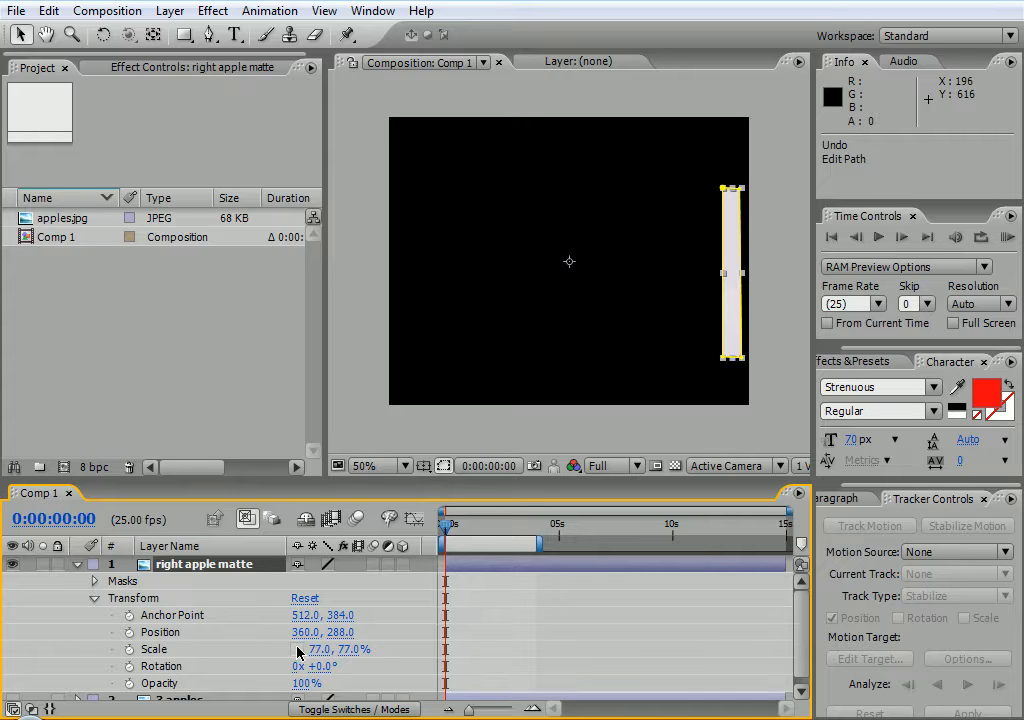
left_click_drag(316, 658, 362, 650)
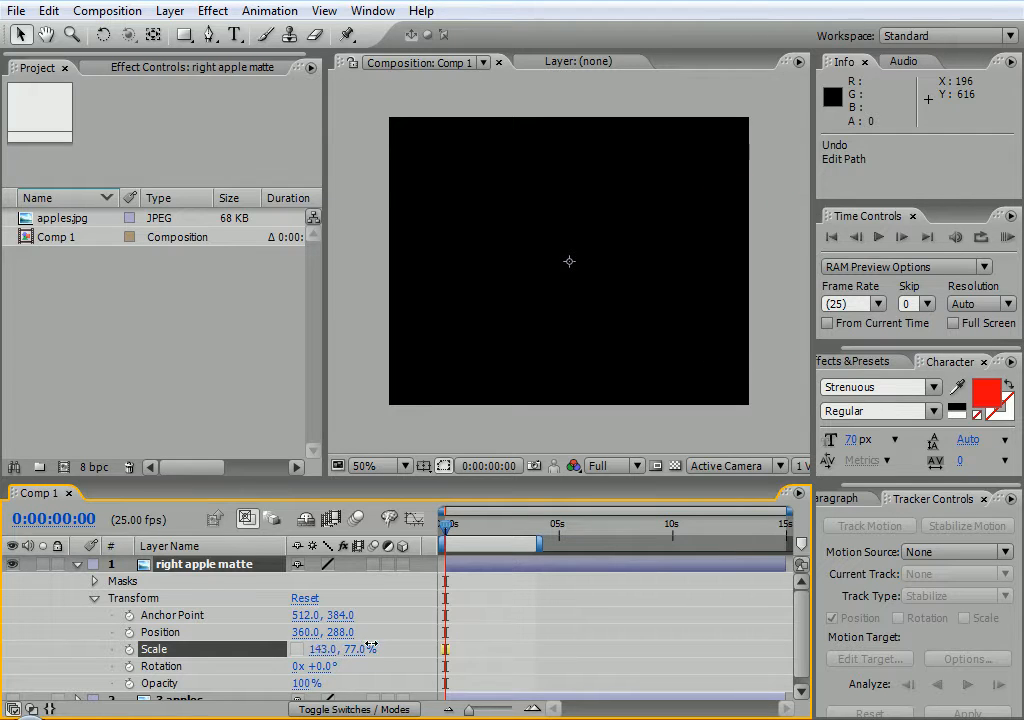
left_click_drag(305, 615, 19, 587)
key("ctrl+z")
key("ctrl+z")
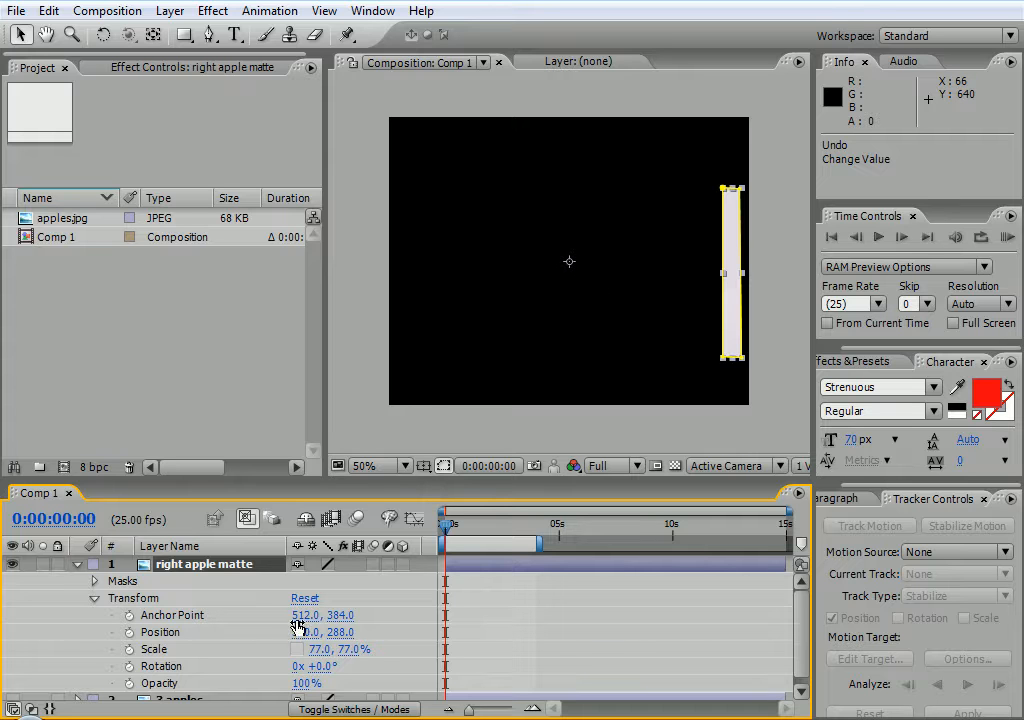
Set the right apple matte layer's anchor point to 959.0, 384.0 and its scale to 365.0, 77.0%.
left_click_drag(300, 615, 738, 602)
left_click_drag(324, 649, 597, 633)
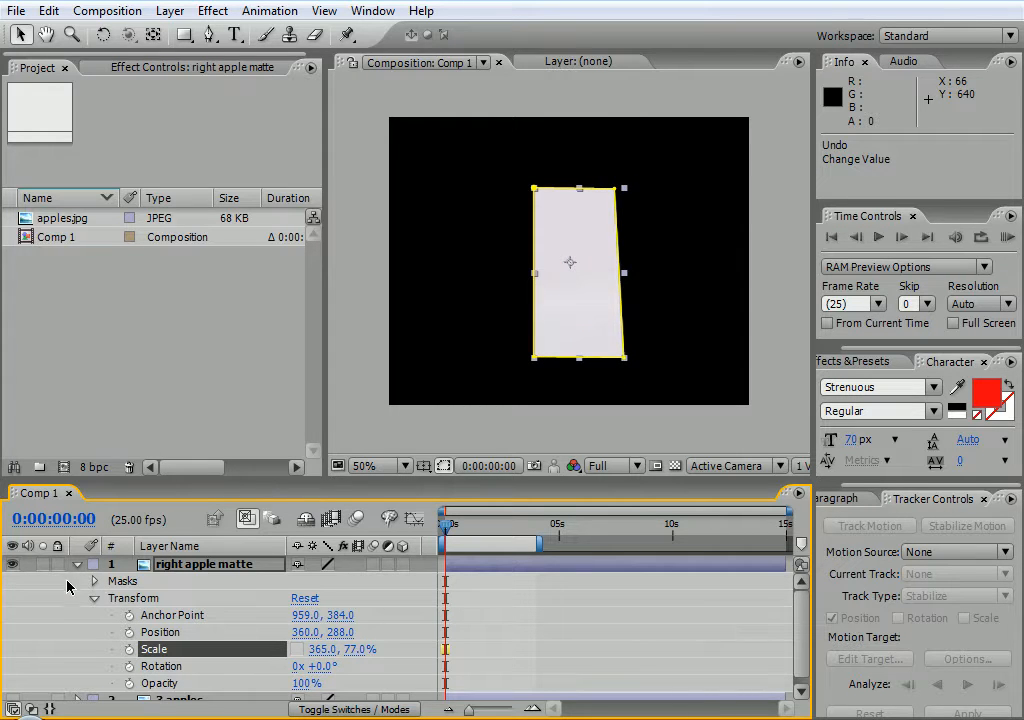
left_click(79, 566)
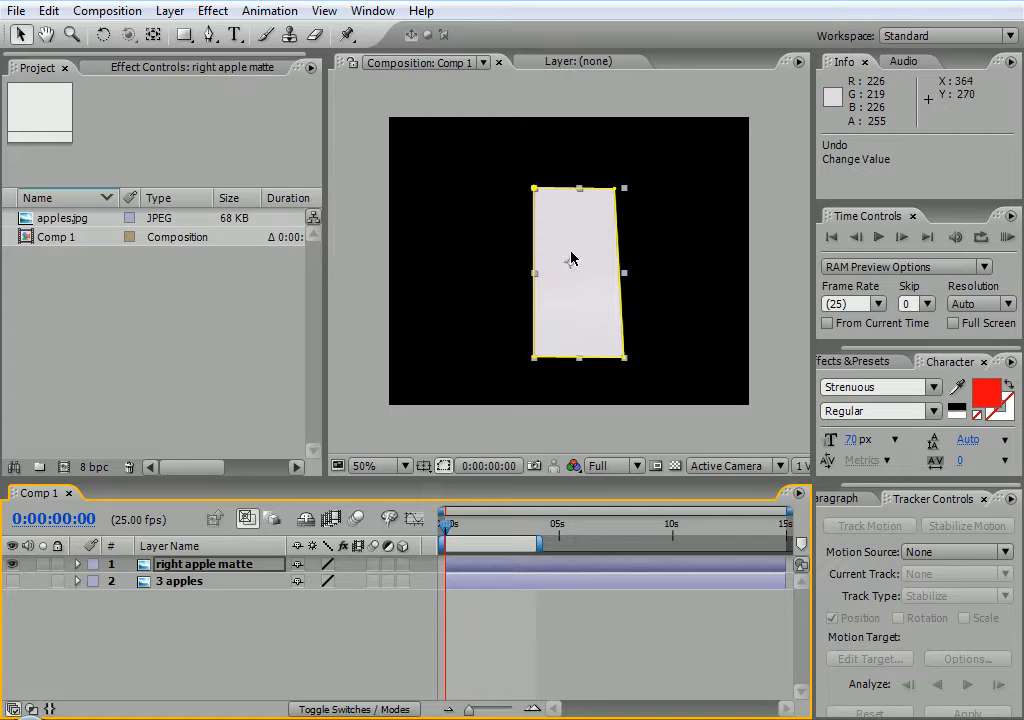
Show the 3 apples layer and cover the right apple by setting the matte's anchor point to 934.0, 384.0 and scale to 640.0, 77.0%.
left_click(13, 581)
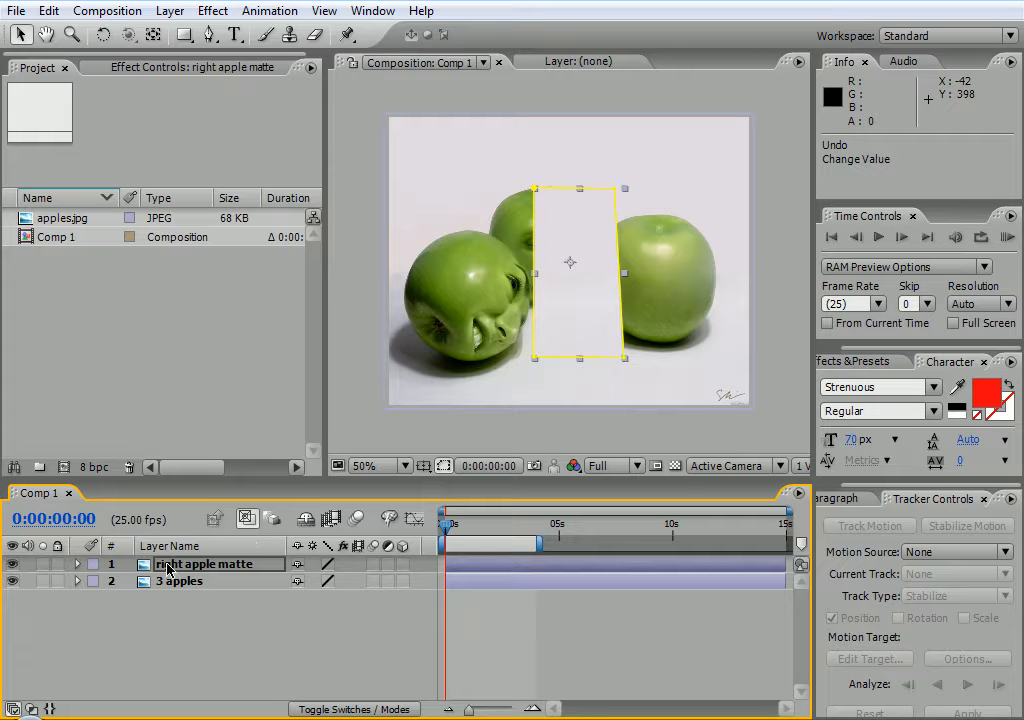
left_click(72, 573)
left_click(76, 566)
left_click(77, 566)
left_click(78, 566)
left_click_drag(295, 620, 239, 597)
left_click_drag(318, 655, 594, 654)
left_click_drag(304, 617, 320, 601)
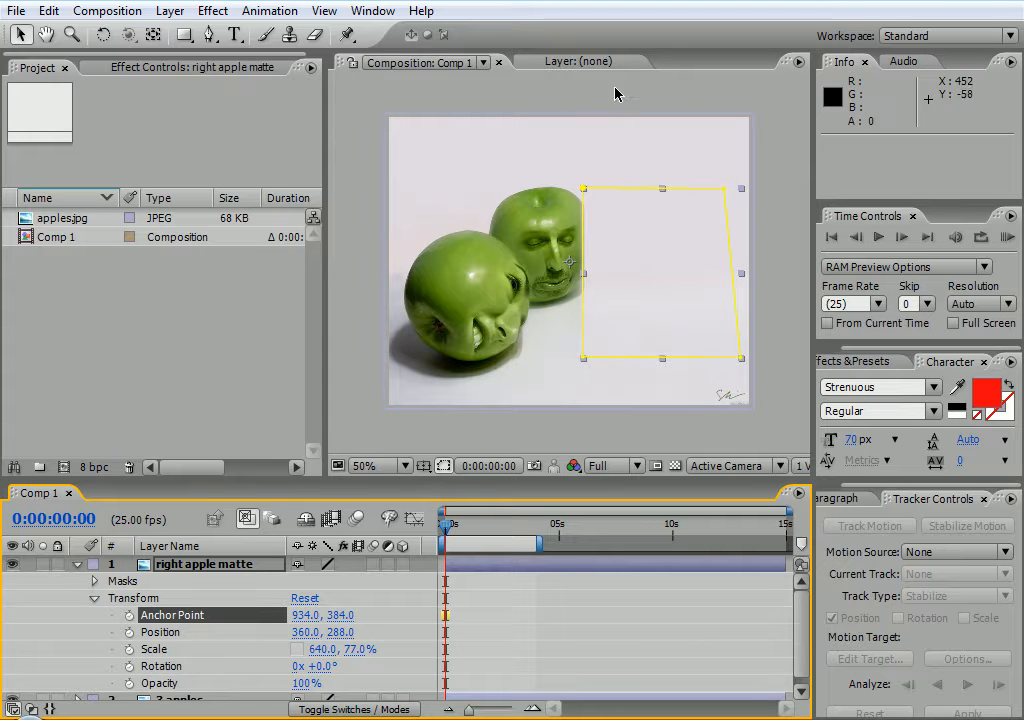
Add a vertex to the mask's edge beside the middle apple and move the edge's points so the mask clears that apple.
scroll(617, 111, "up", 2)
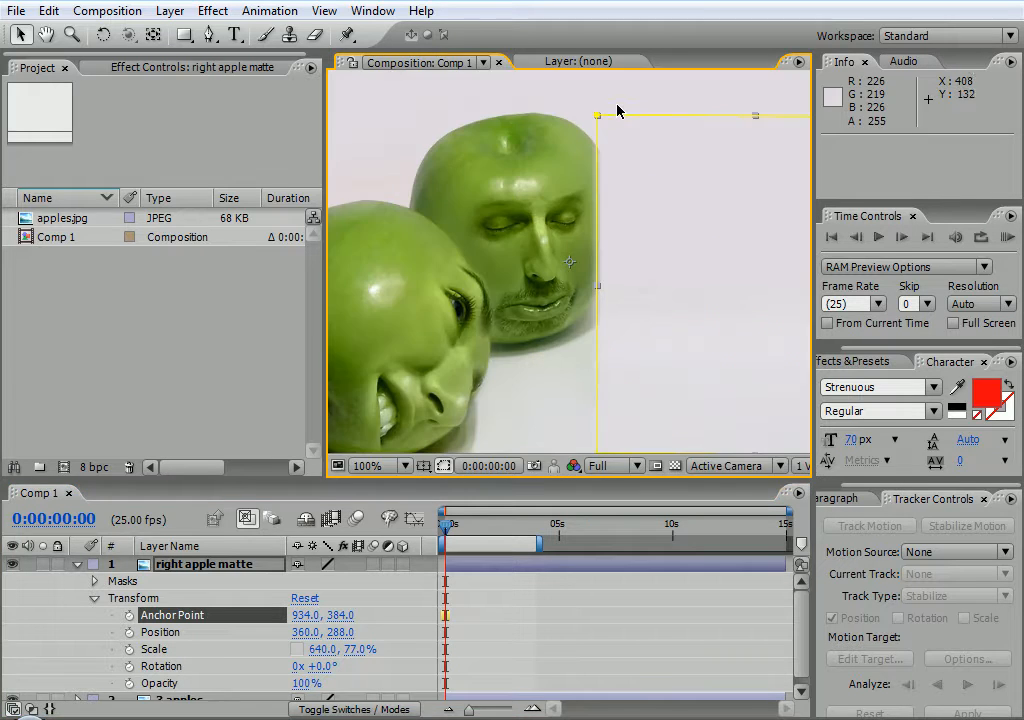
key("h")
left_click_drag(476, 209, 379, 167)
key("ctrl+t")
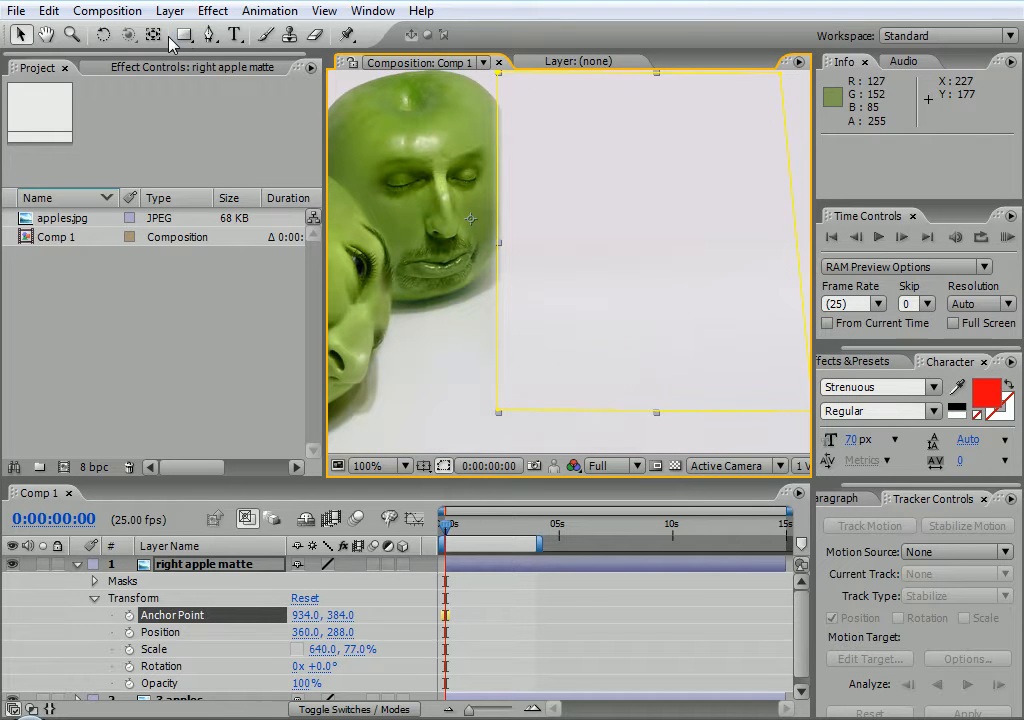
left_click(209, 34)
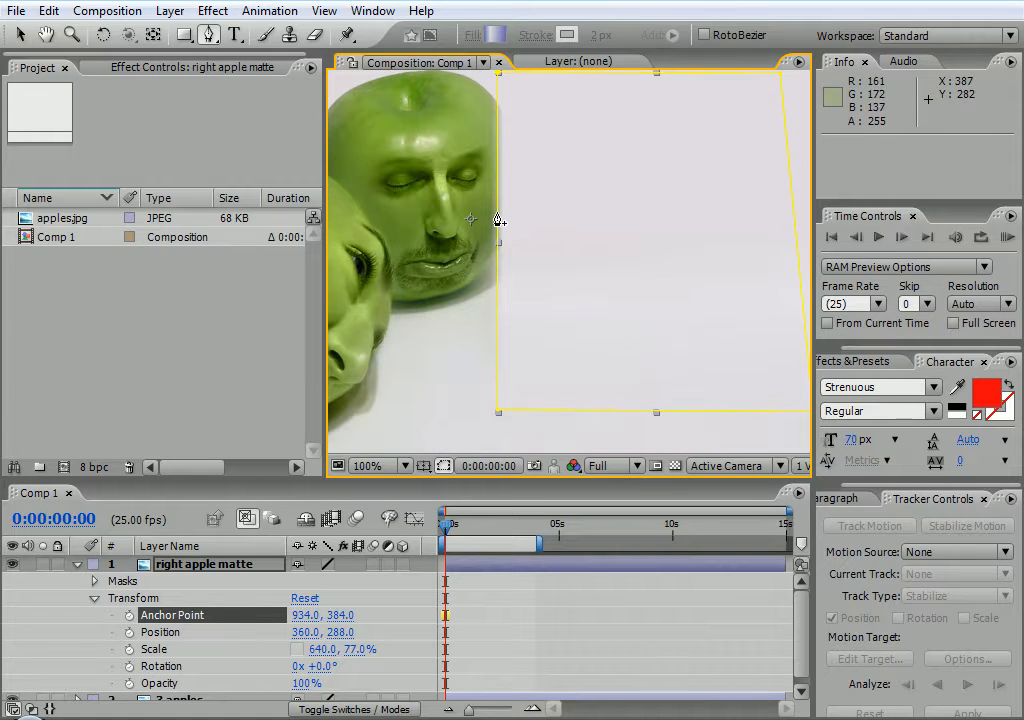
left_click(498, 212)
left_click_drag(549, 186, 551, 283)
left_click(19, 34)
left_click_drag(507, 189, 588, 200)
left_click_drag(537, 293, 519, 178)
left_click_drag(487, 224, 479, 307)
Add another vertex on the slanted mask edge and adjust the points to follow the middle apple's outline and shadow.
left_click(209, 34)
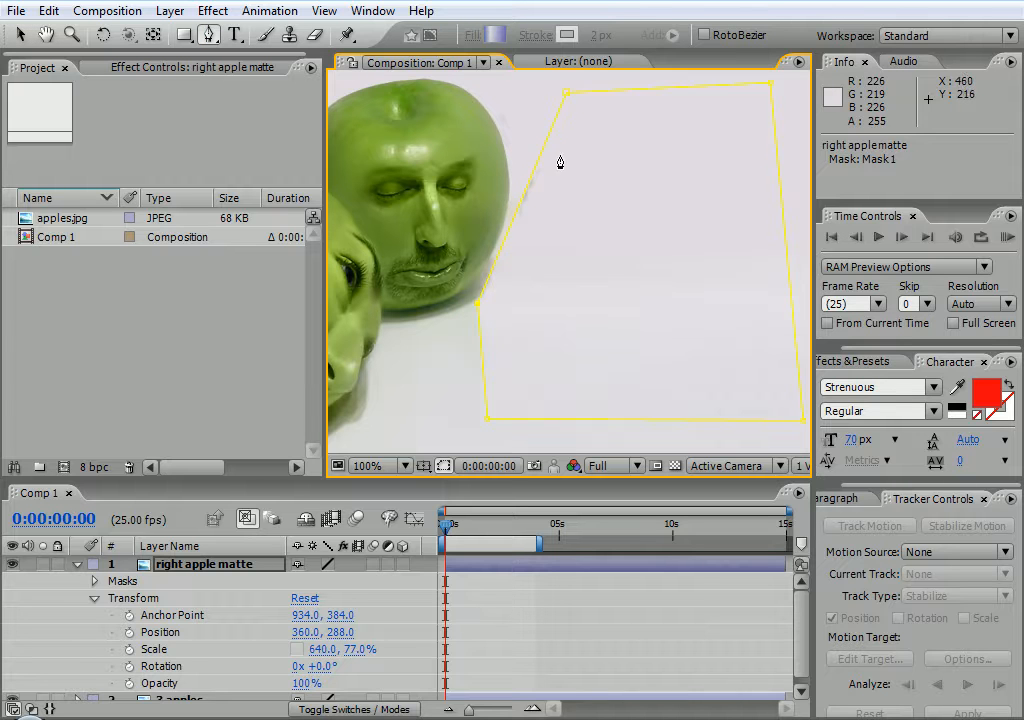
left_click(529, 181)
left_click(20, 34)
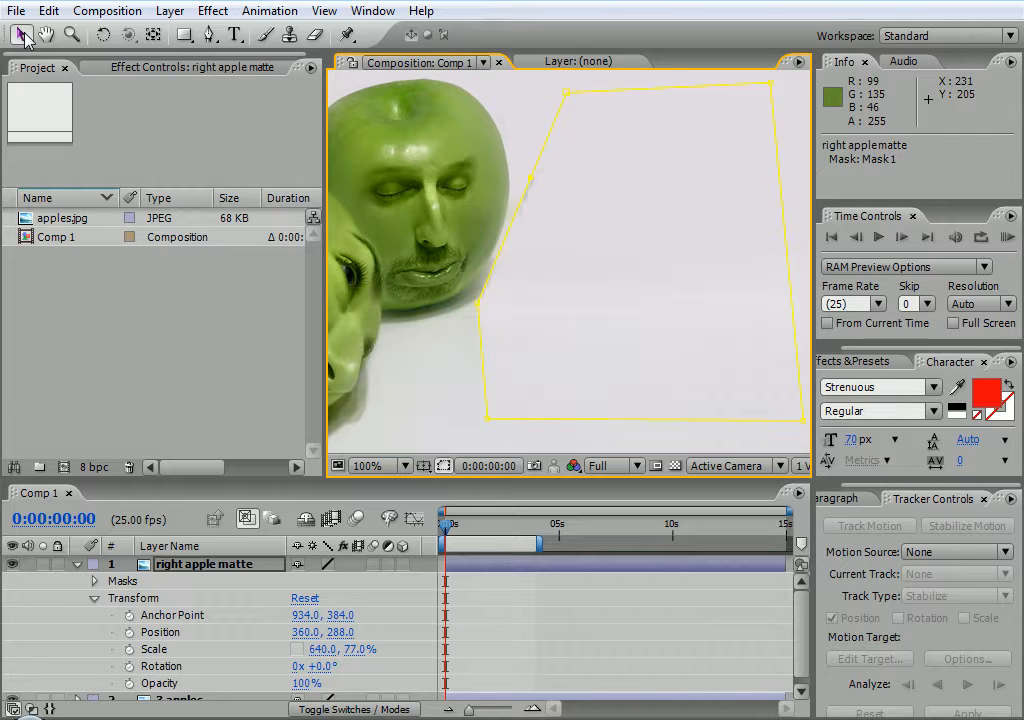
mouse_move(533, 178)
left_mouse_down()
mouse_move(539, 187)
mouse_move(524, 181)
left_mouse_up()
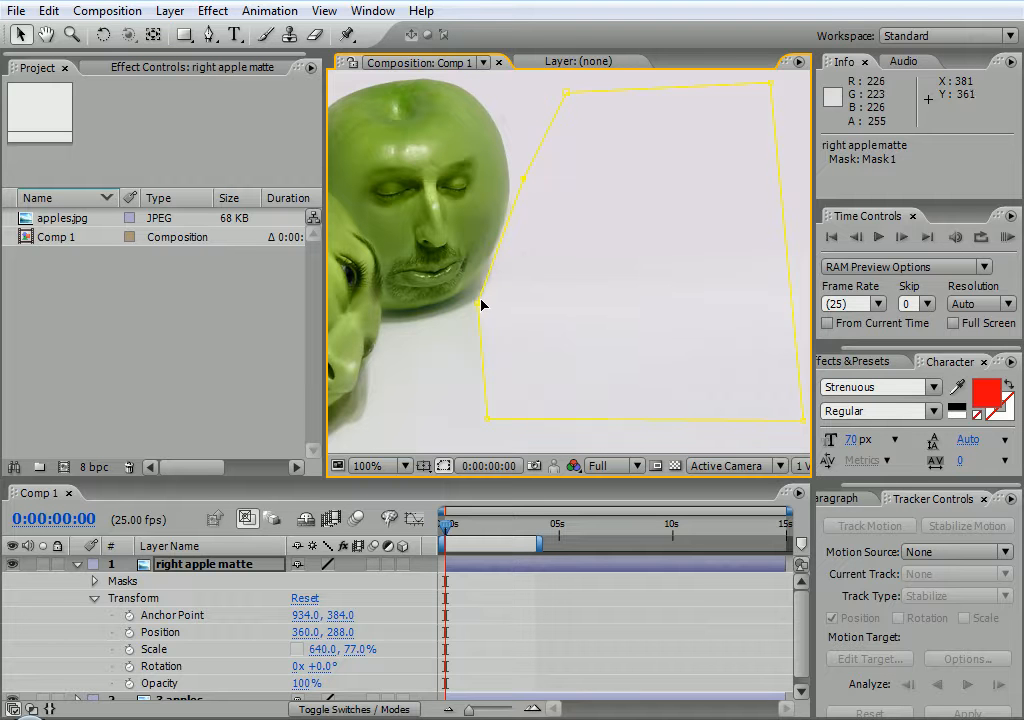
left_click_drag(482, 299, 491, 306)
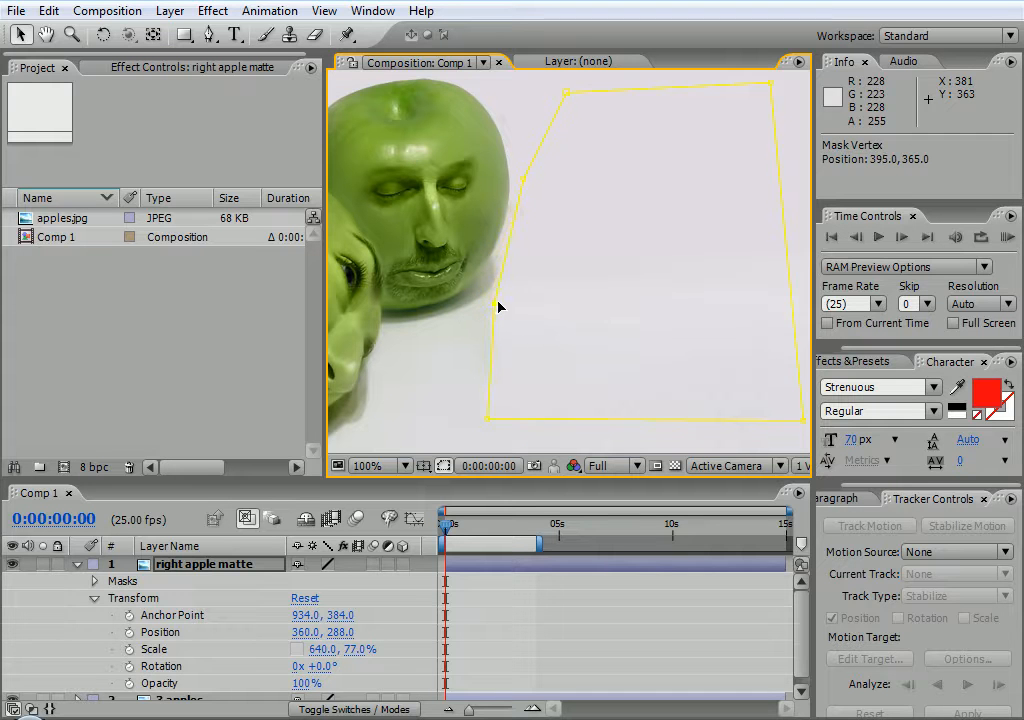
left_click_drag(499, 307, 499, 307)
left_click_drag(530, 187, 520, 174)
Deselect the mask and examine how the matte blends with the background across the whole composition.
key("space")
left_click_drag(576, 300, 529, 239)
key("F3")
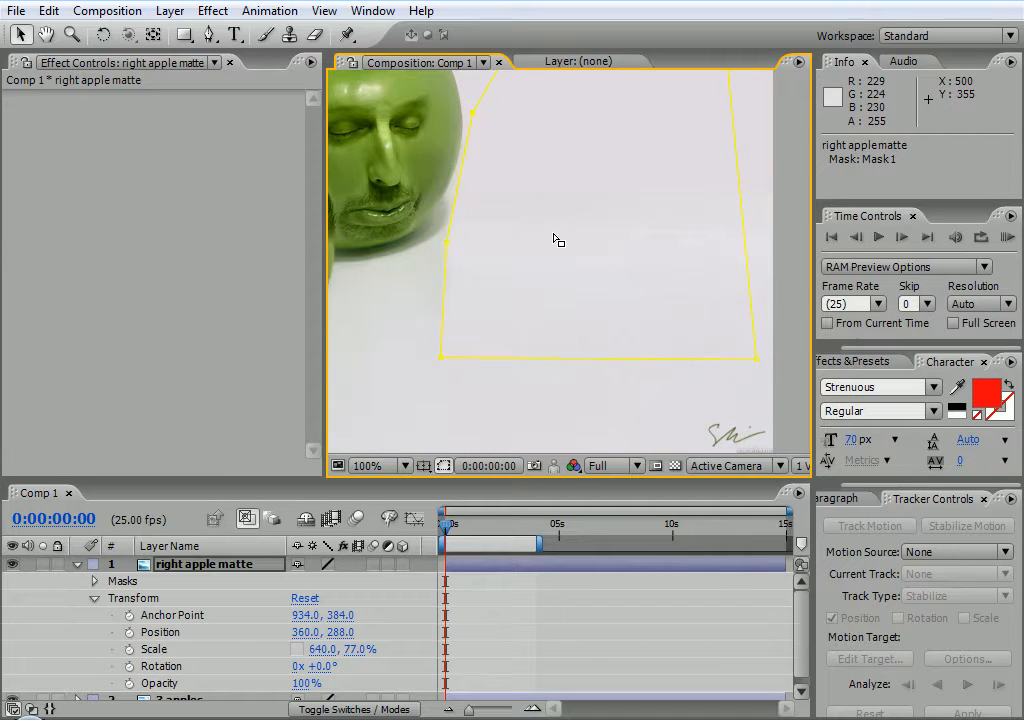
key("comma")
key("comma")
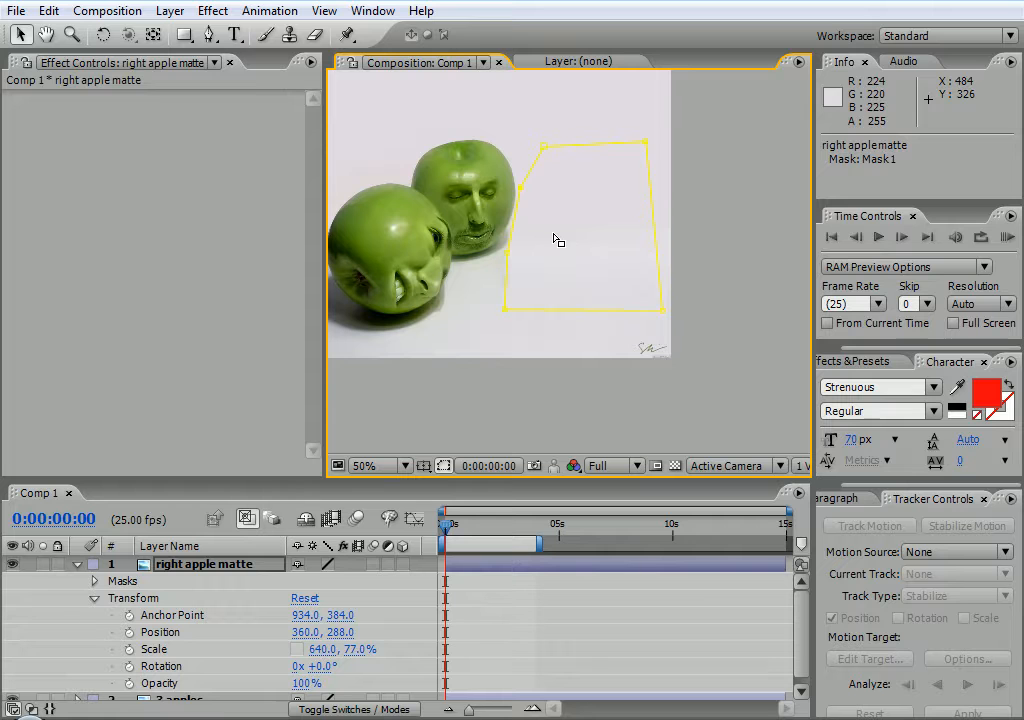
left_click(731, 223)
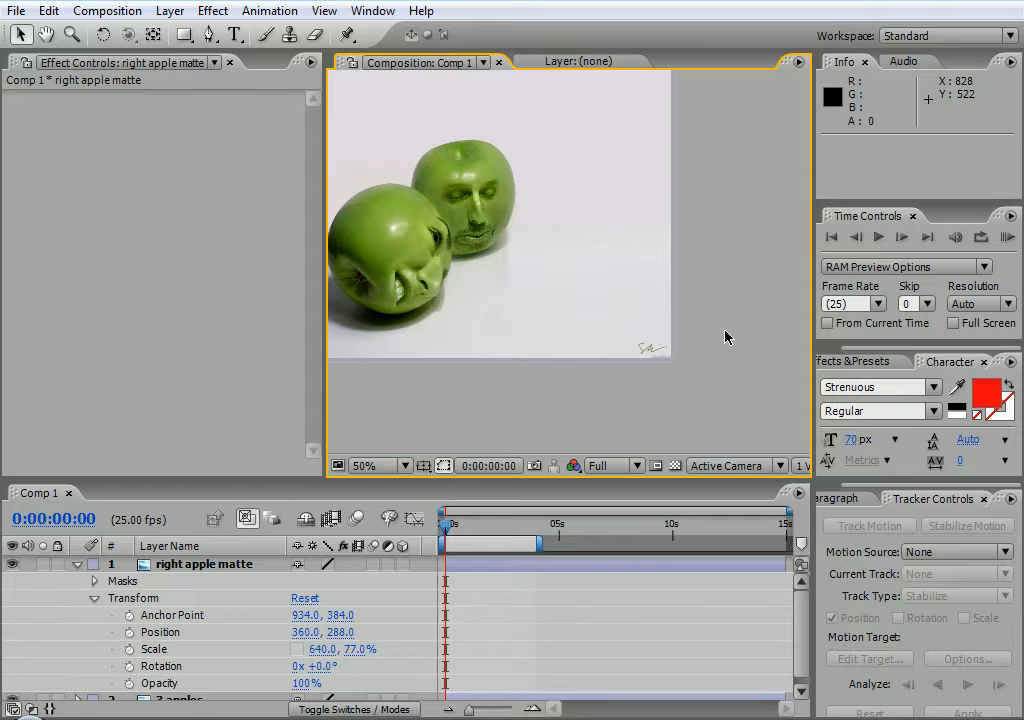
left_click_drag(656, 373, 728, 358)
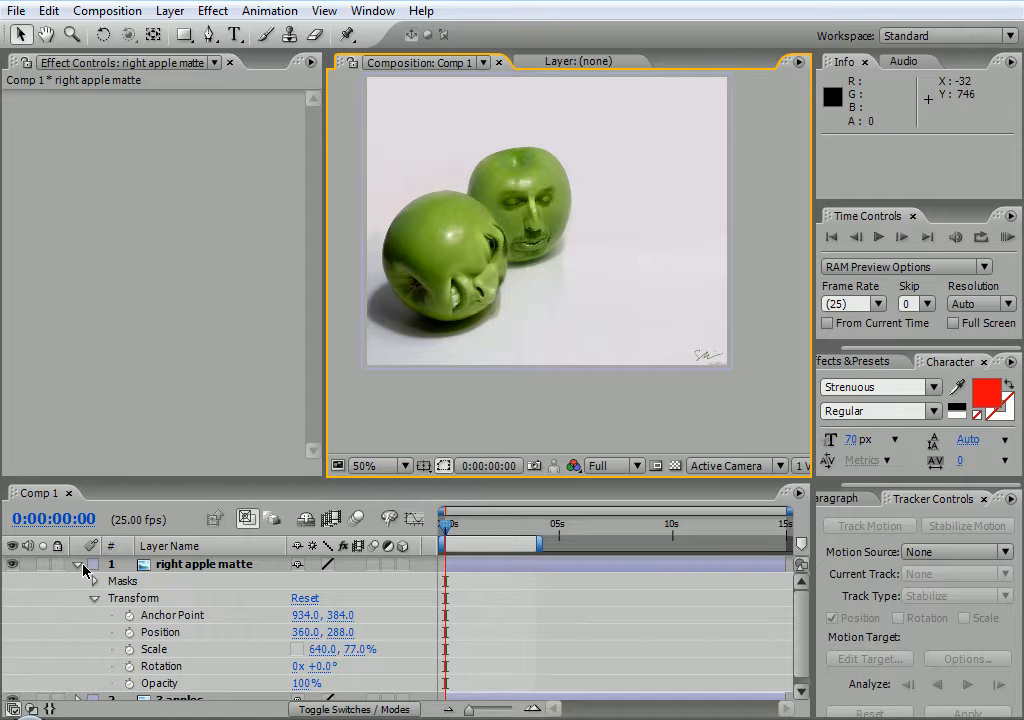
Start keyframing the opacity of the right apple matte layer at 0:00:00:00.
left_click(79, 565)
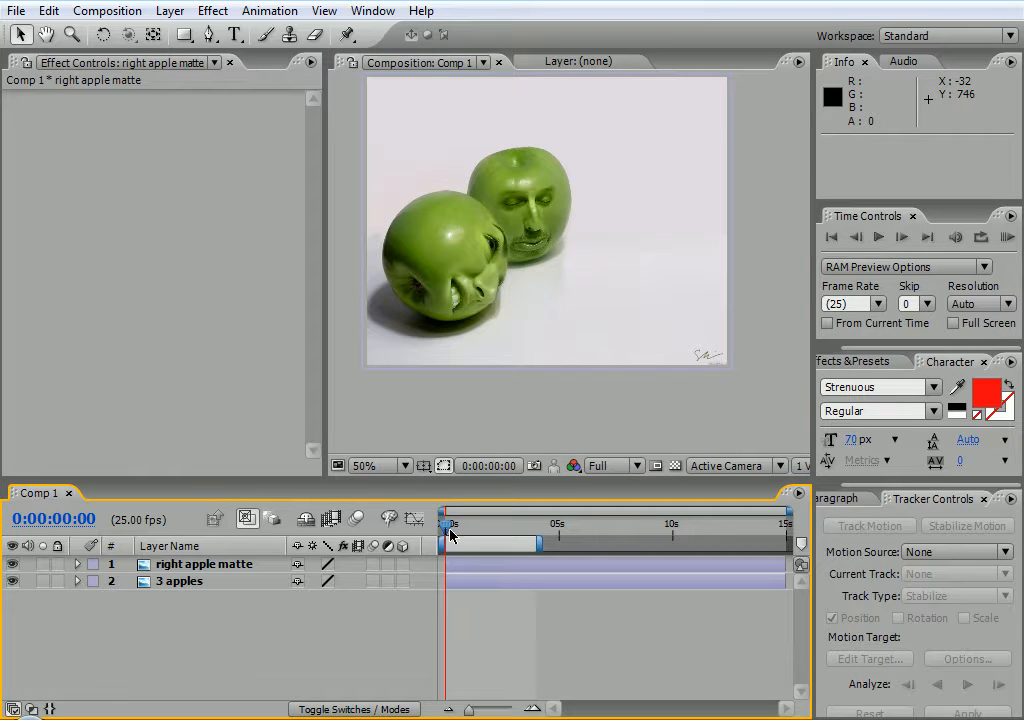
left_click(230, 568)
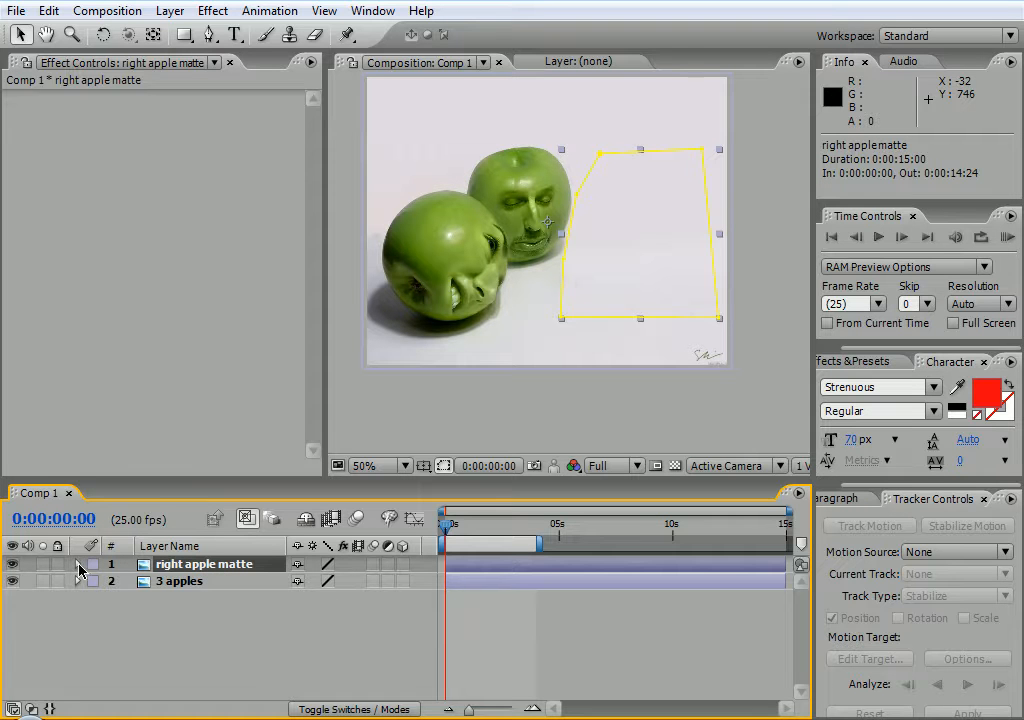
left_click(78, 565)
left_click(95, 600)
left_click(95, 600)
scroll(485, 619, "down", 1)
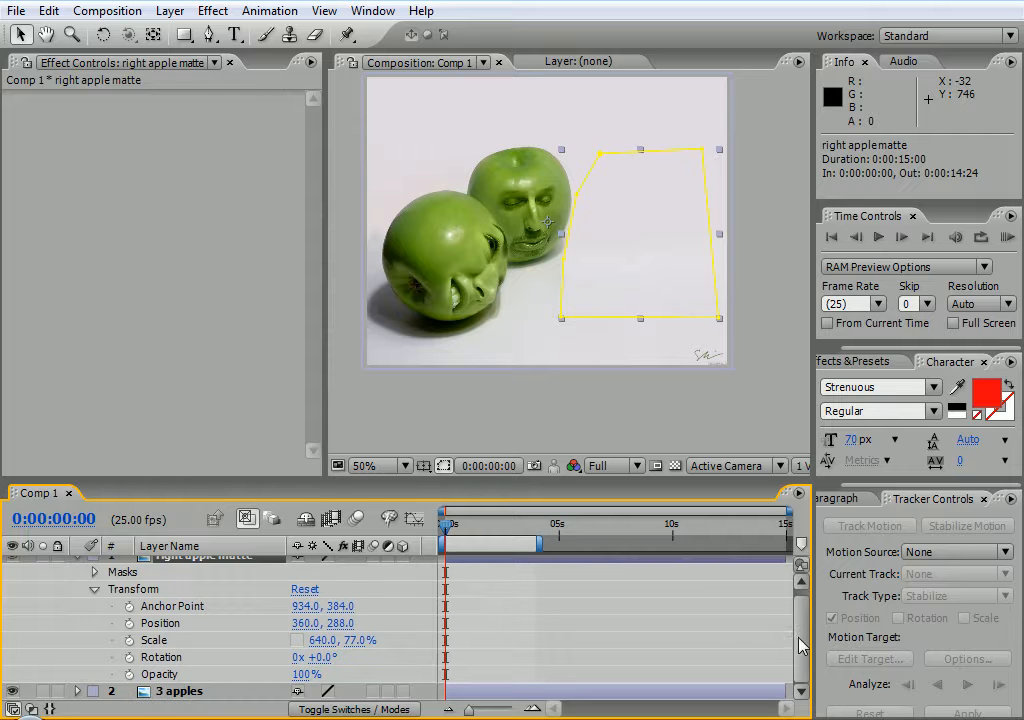
left_click(129, 674)
Set the matte's opacity keyframes to 100% at 0:00:00:15 and 0% at 0:00:00:00.
left_click_drag(447, 530, 459, 530)
left_click_drag(308, 674, 78, 648)
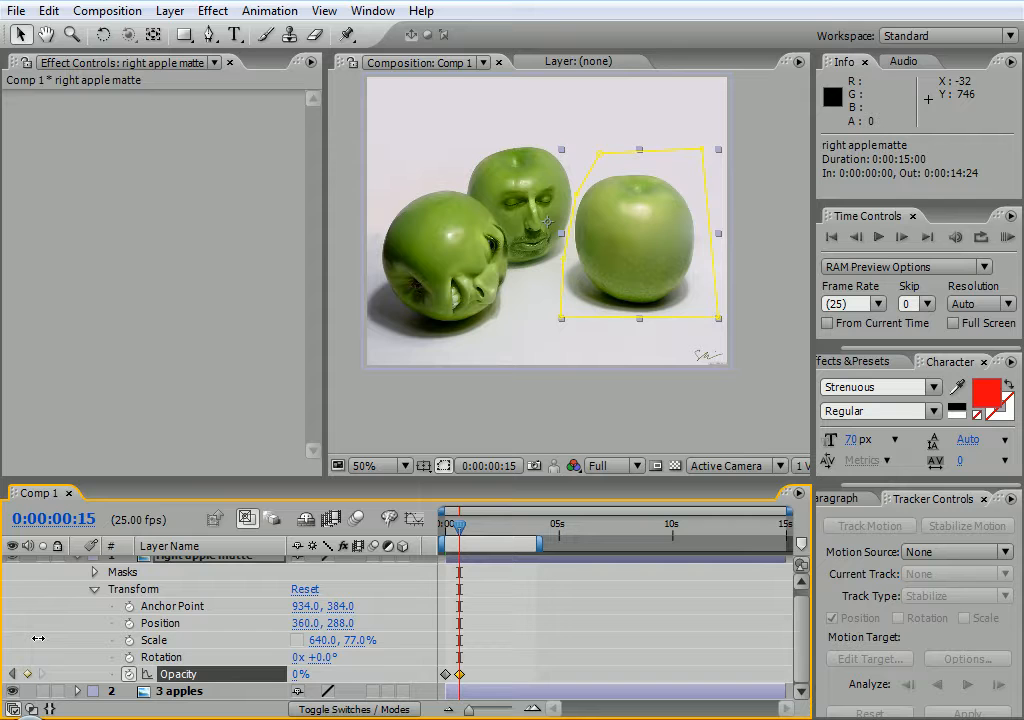
left_click_drag(38, 638, 89, 601)
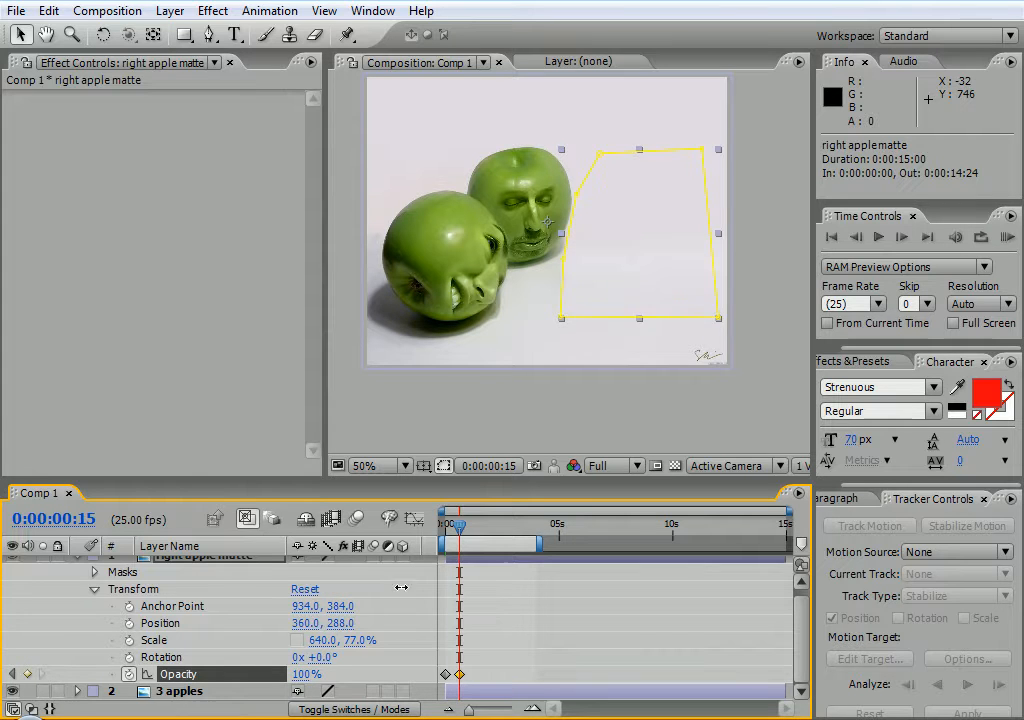
left_click_drag(460, 527, 438, 527)
left_click(303, 678)
type("0")
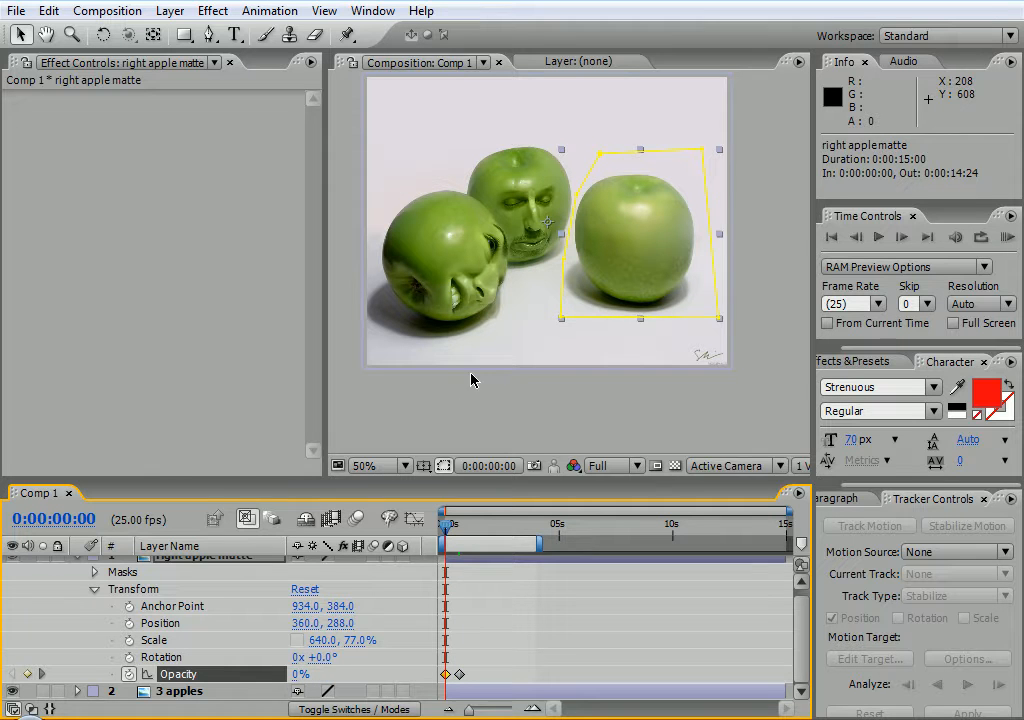
Deselect the matte and run a RAM preview of its opacity fade.
left_click(442, 433)
left_click(1006, 238)
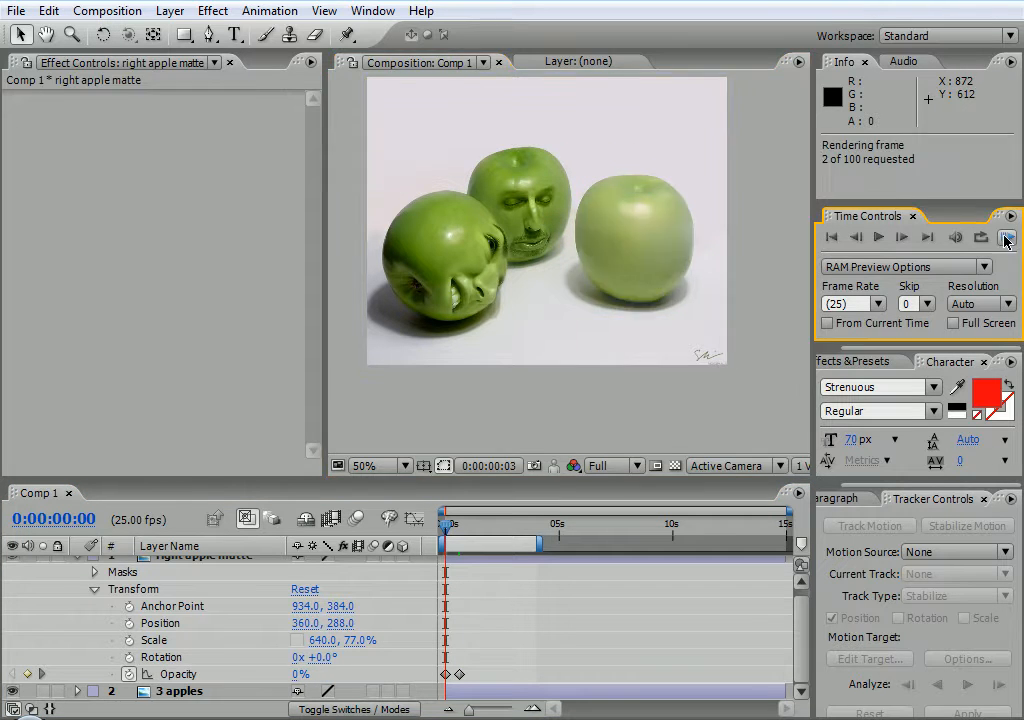
left_click(1006, 238)
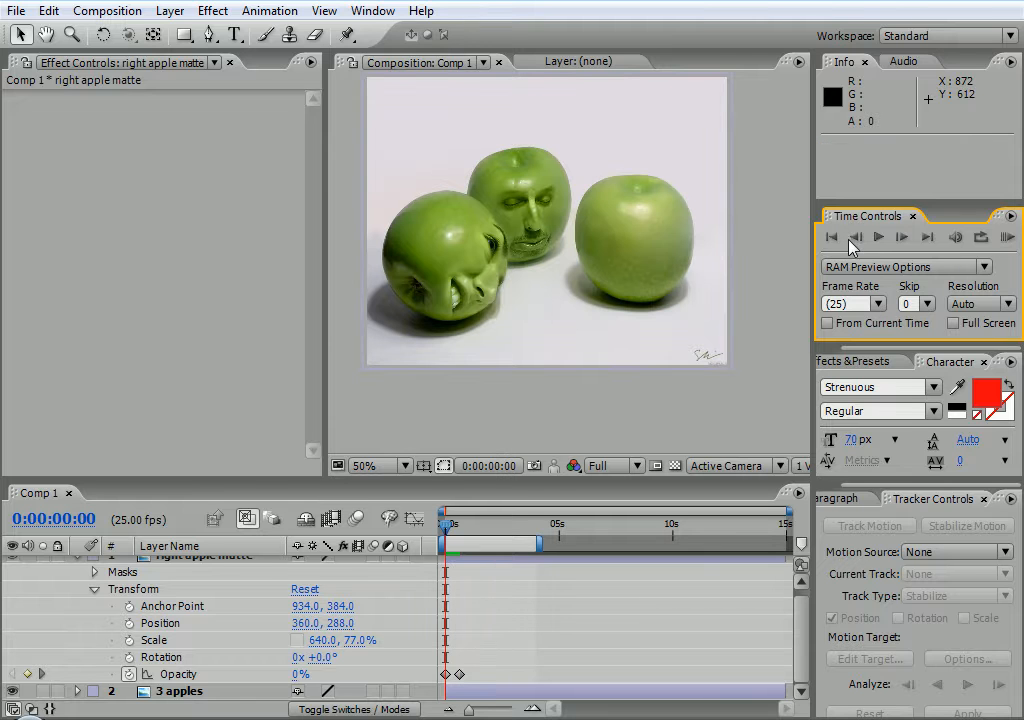
Shorten the matte's fade by moving its ending opacity keyframe earlier, to about 0.4 seconds.
left_click(460, 675)
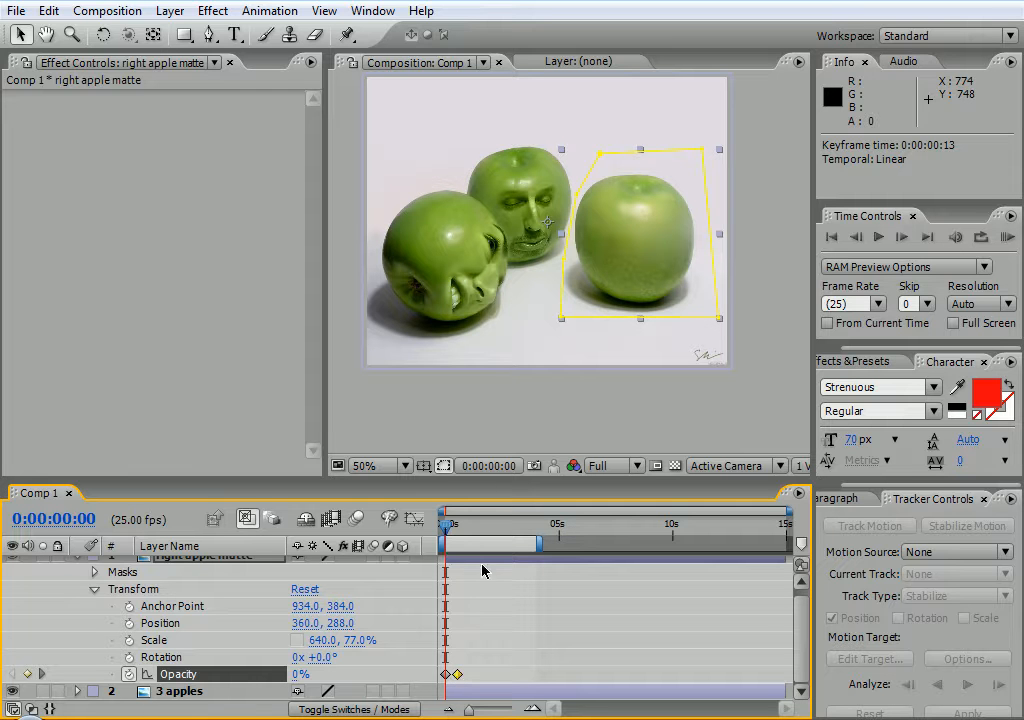
mouse_move(452, 525)
left_mouse_down()
mouse_move(464, 526)
mouse_move(440, 533)
left_mouse_up()
left_click_drag(478, 712, 500, 708)
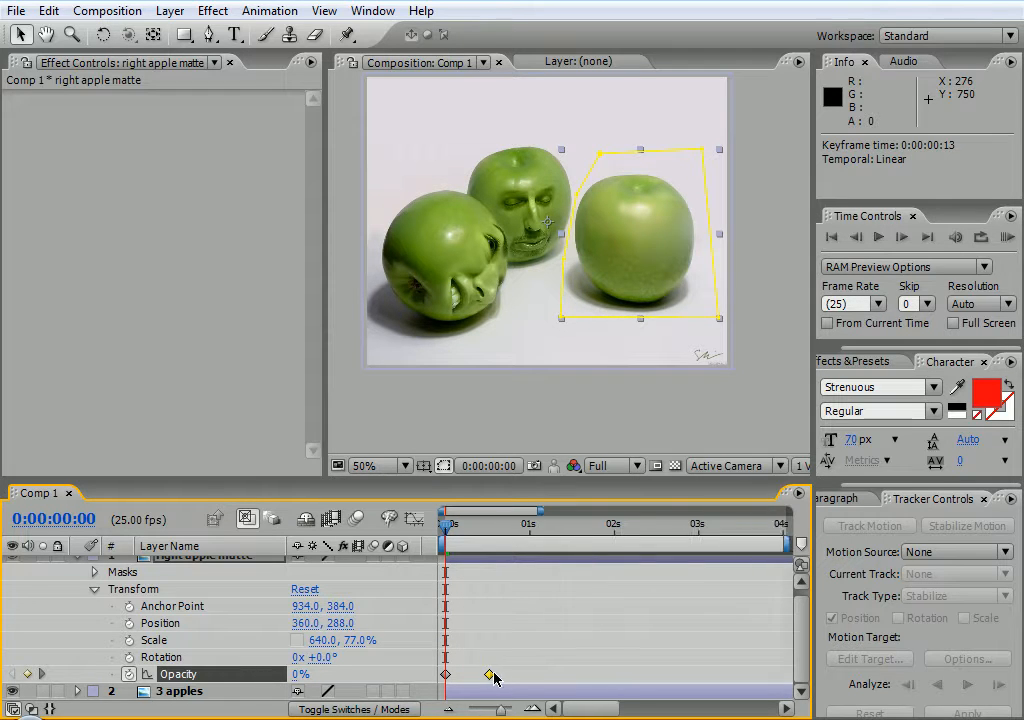
mouse_move(441, 547)
left_mouse_down()
mouse_move(451, 530)
mouse_move(478, 530)
mouse_move(446, 530)
mouse_move(512, 533)
mouse_move(446, 530)
left_mouse_up()
left_click(463, 437)
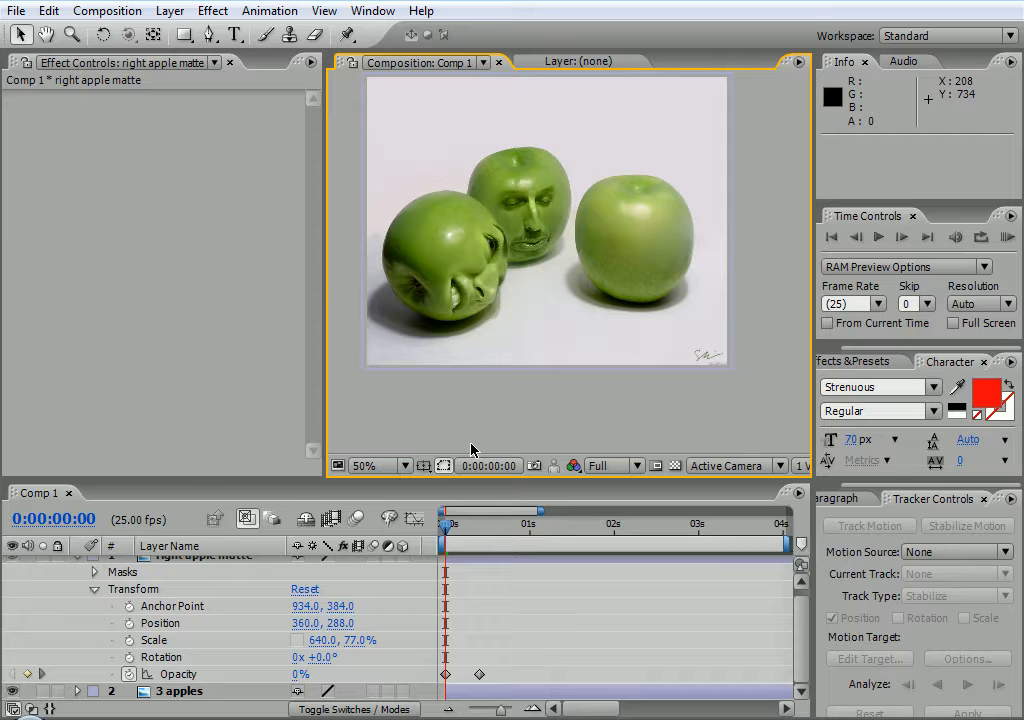
Collapse the matte's properties, duplicate the 3 apples layer and place the copy at the top of the layer stack.
left_click_drag(798, 604, 801, 594)
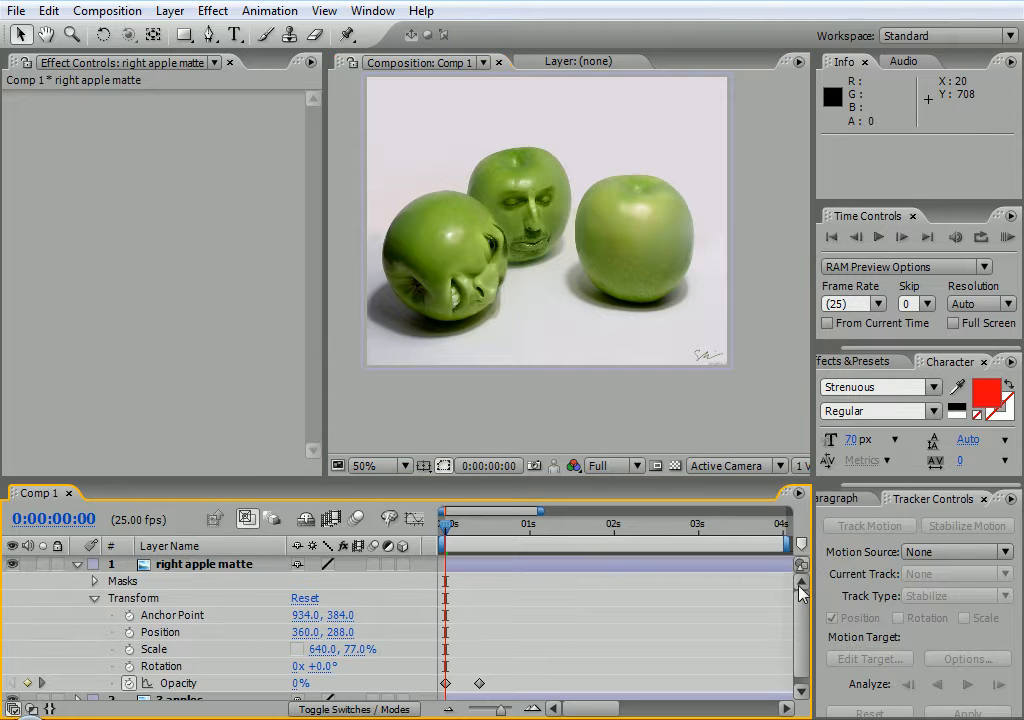
left_click(78, 565)
left_click(180, 582)
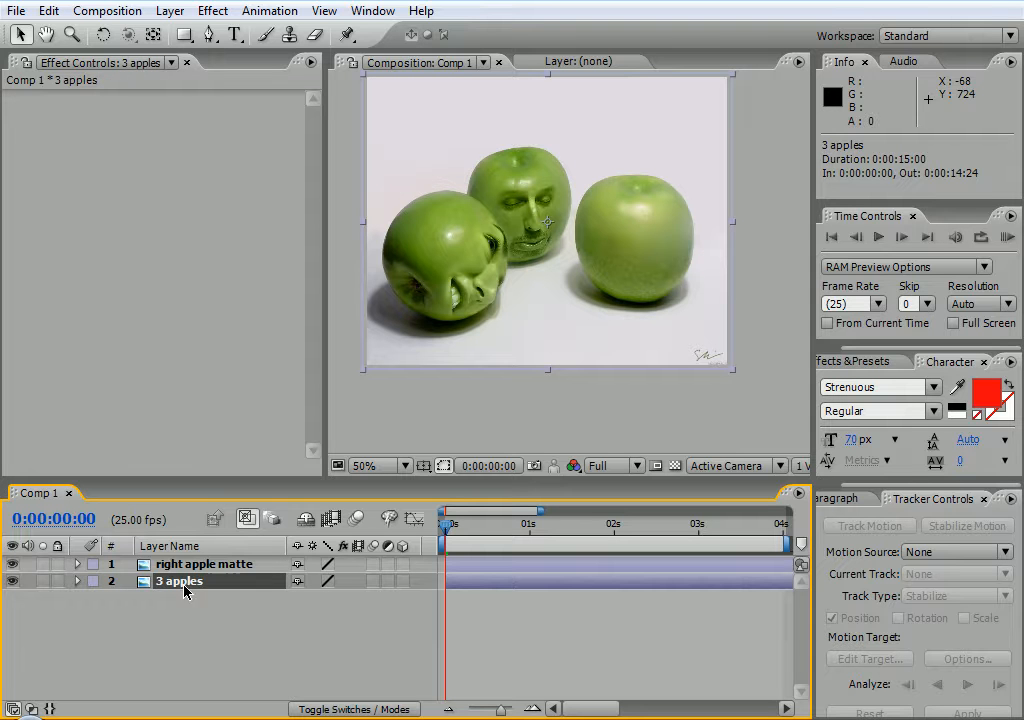
key("ctrl+shift+a")
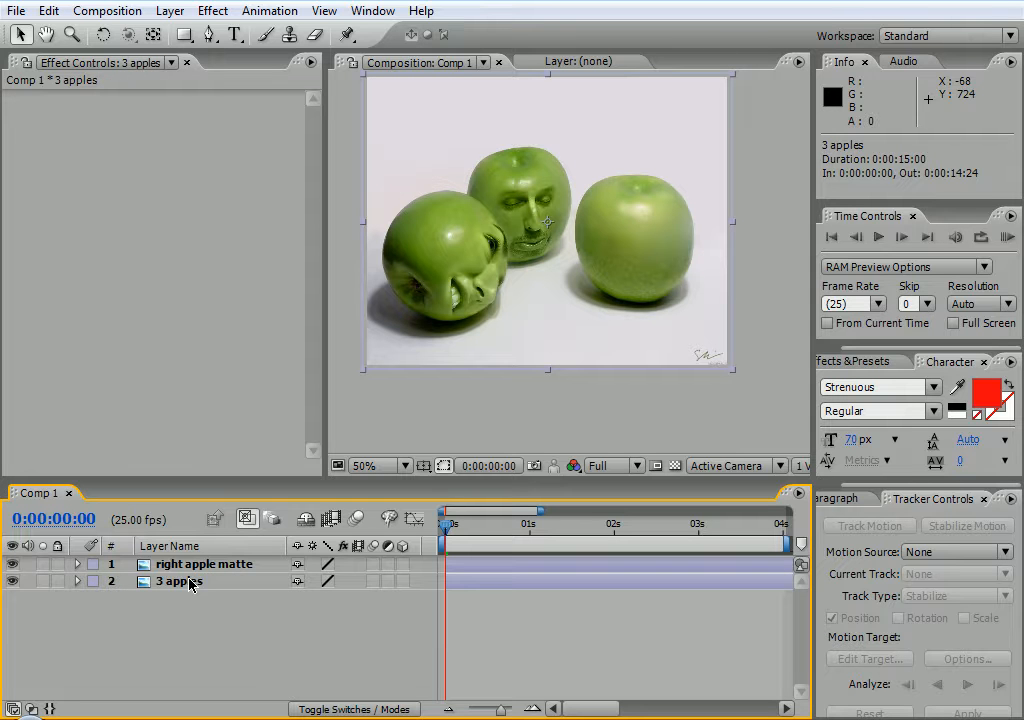
left_click(176, 584)
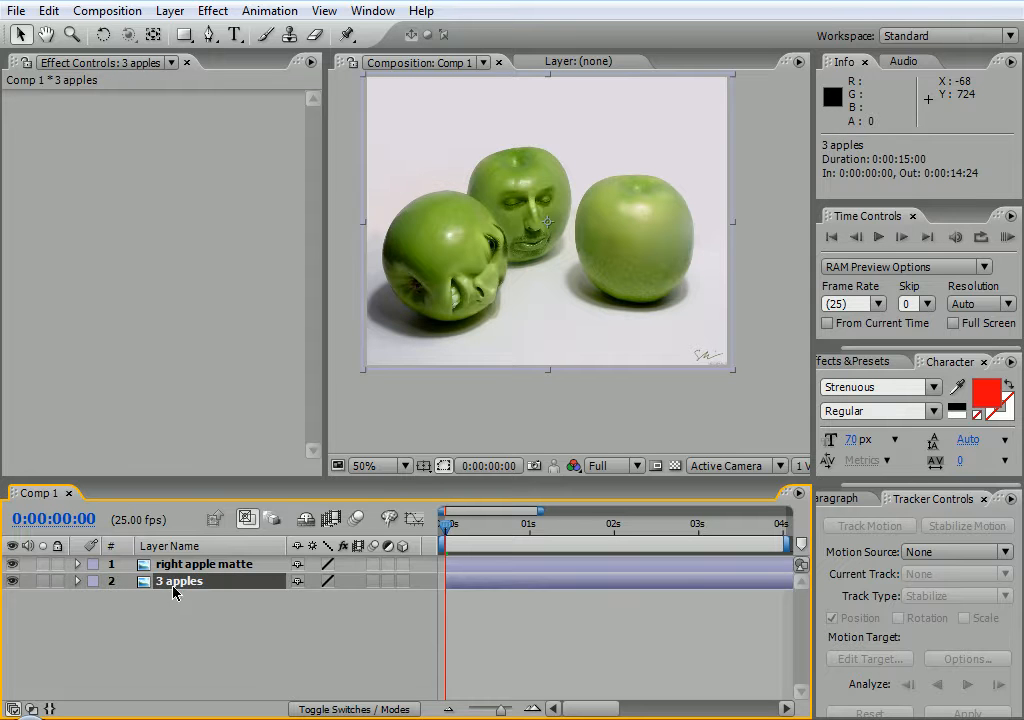
key("ctrl+d")
left_click_drag(180, 586, 184, 568)
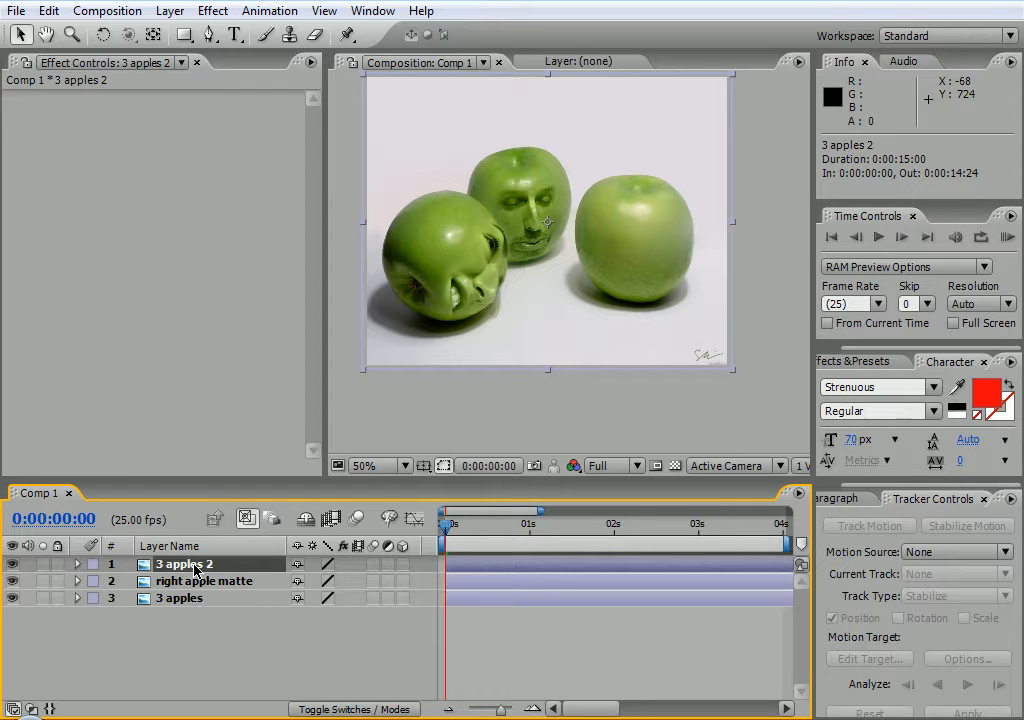
Rename the duplicated layer as "apple explosion" and solo it.
key("Return")
type("ap")
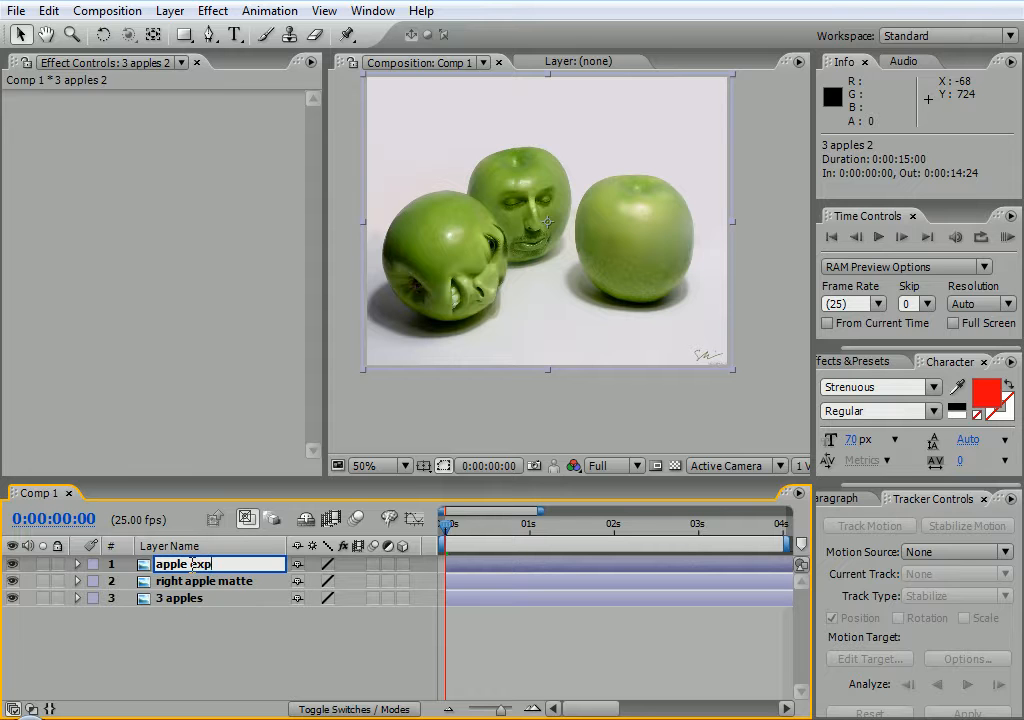
key("Return")
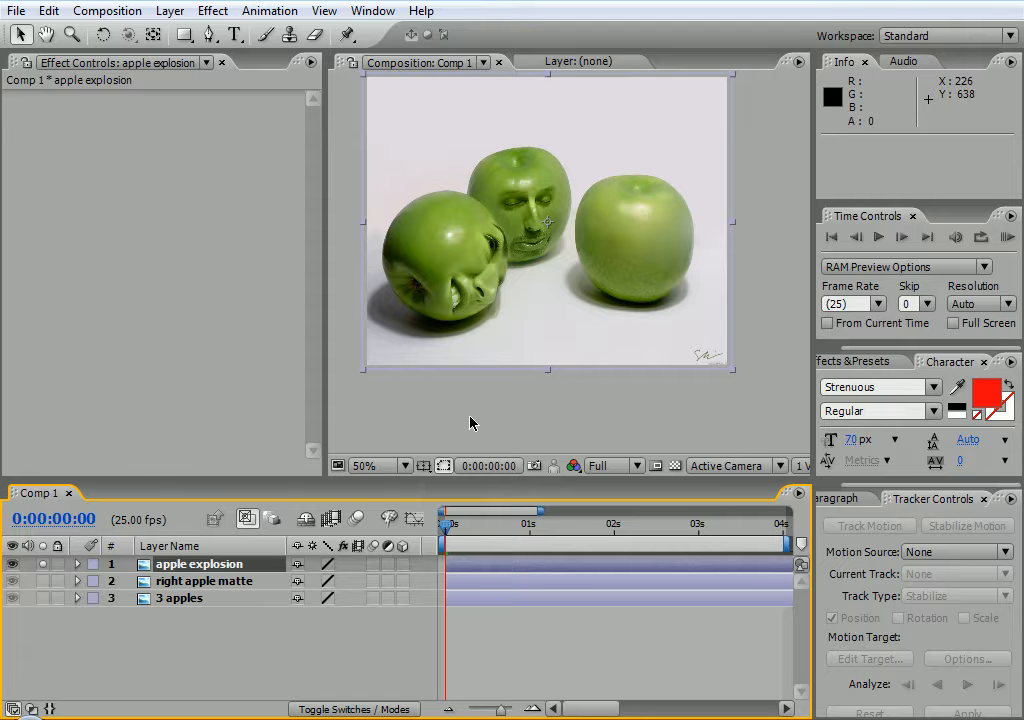
Draw a closed, curved Pen mask around the right apple on the apple explosion layer, leaving out its shadow.
left_click(209, 35)
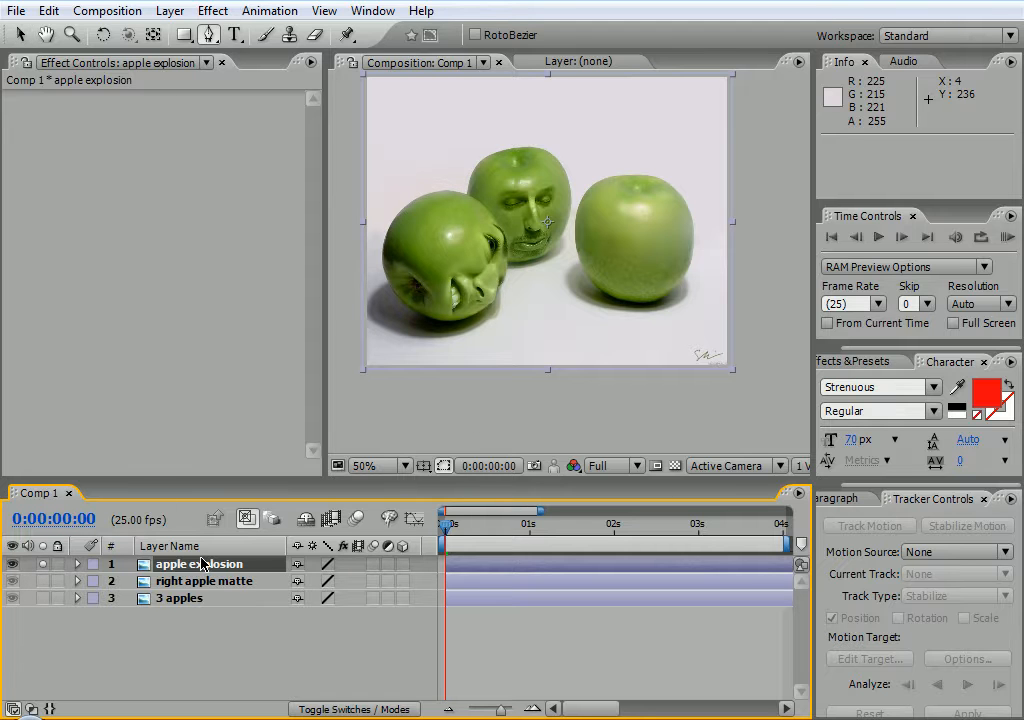
scroll(633, 249, "up", 2)
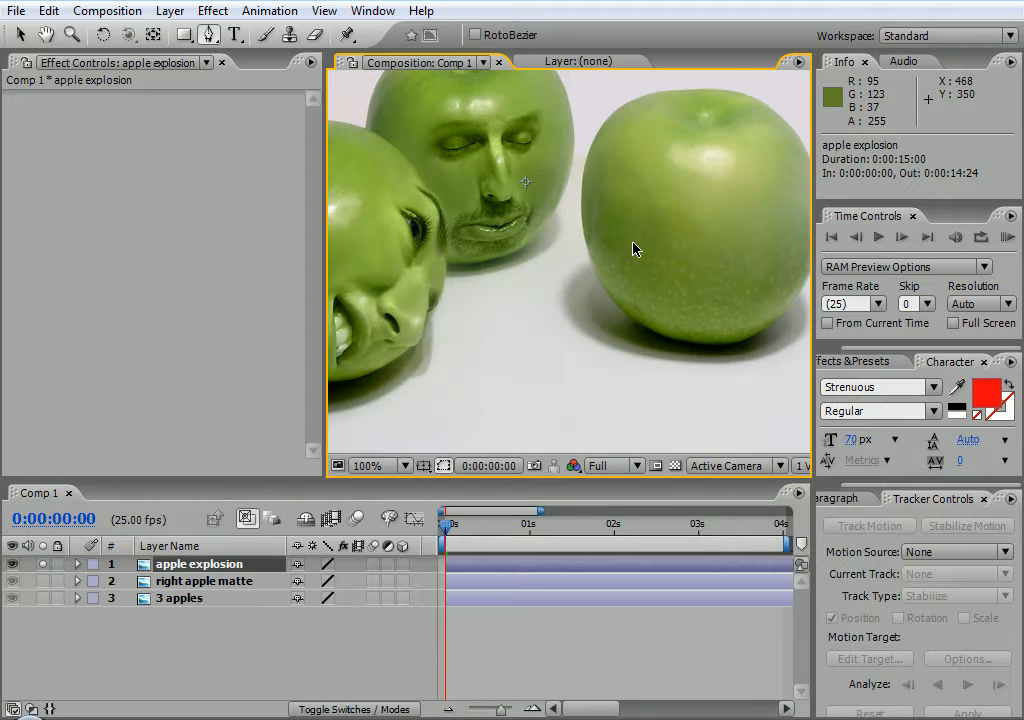
left_click_drag(677, 240, 482, 304)
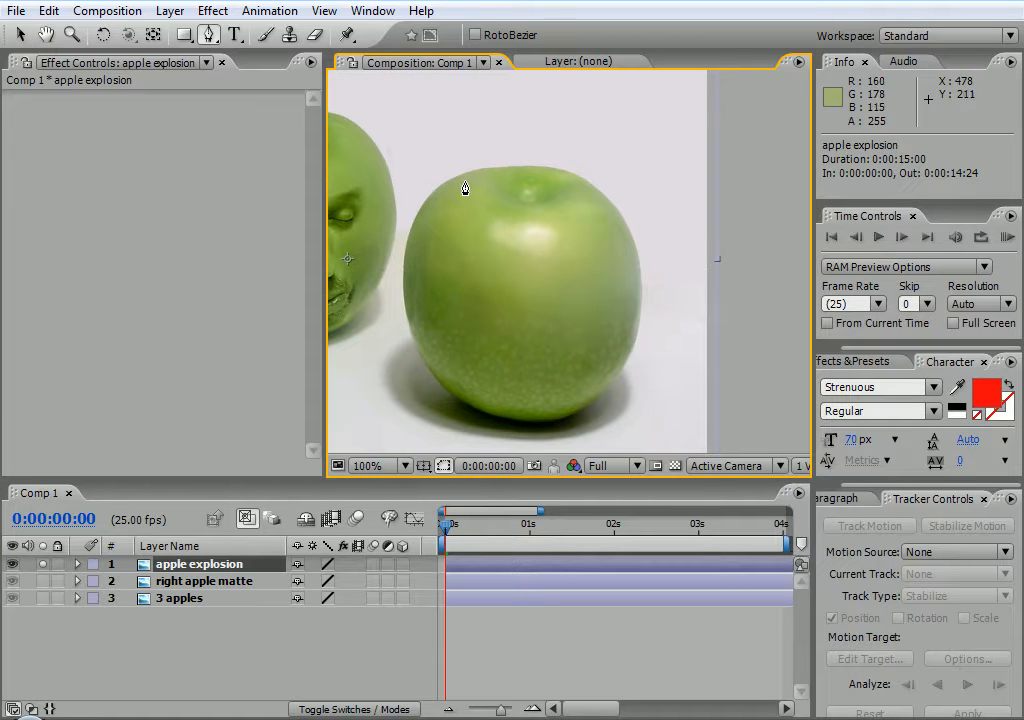
left_click_drag(513, 162, 457, 171)
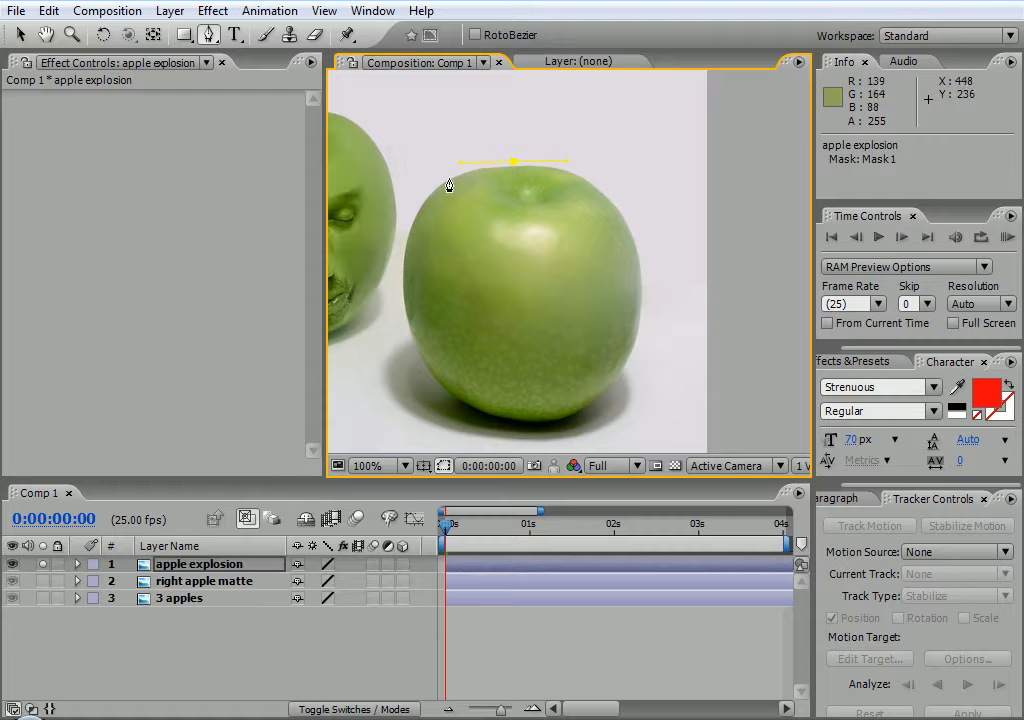
left_click(398, 262)
left_click_drag(399, 282, 394, 328)
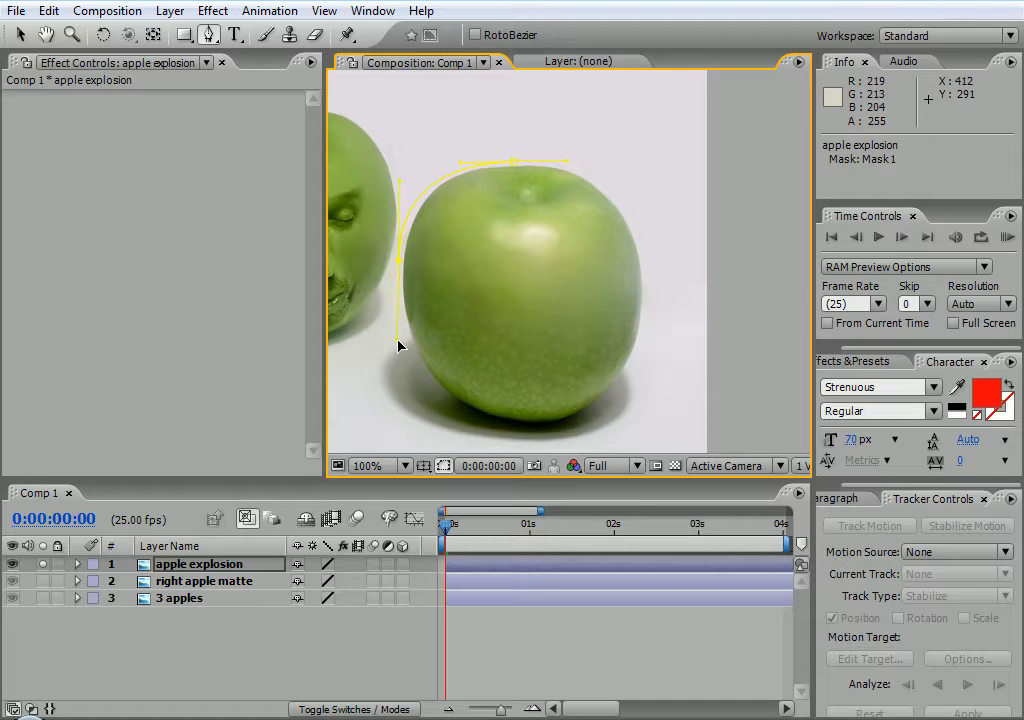
left_click_drag(484, 418, 546, 429)
left_click_drag(622, 379, 641, 344)
left_click_drag(628, 221, 606, 193)
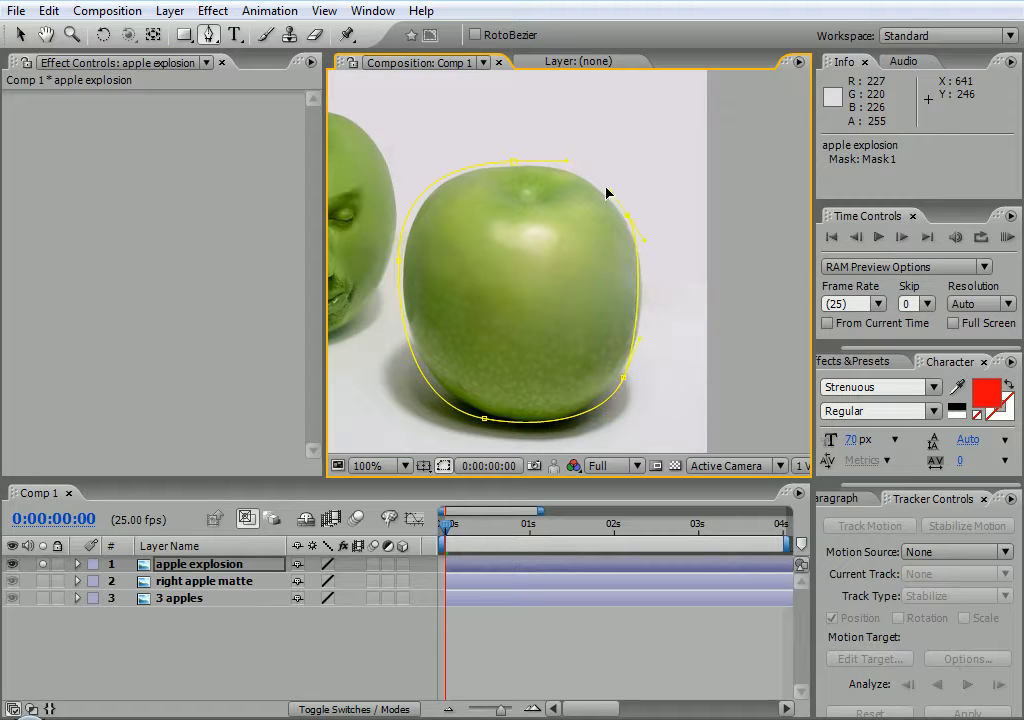
left_click(508, 164)
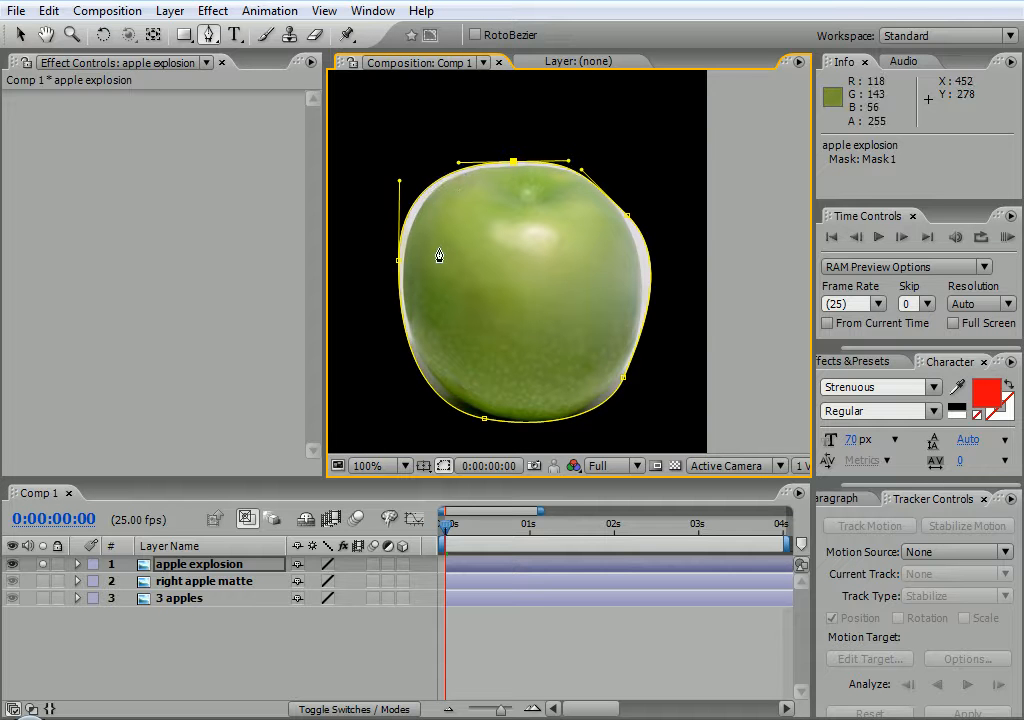
Tighten the mask's right, left and top vertices and curves against the apple's outline.
left_click(20, 33)
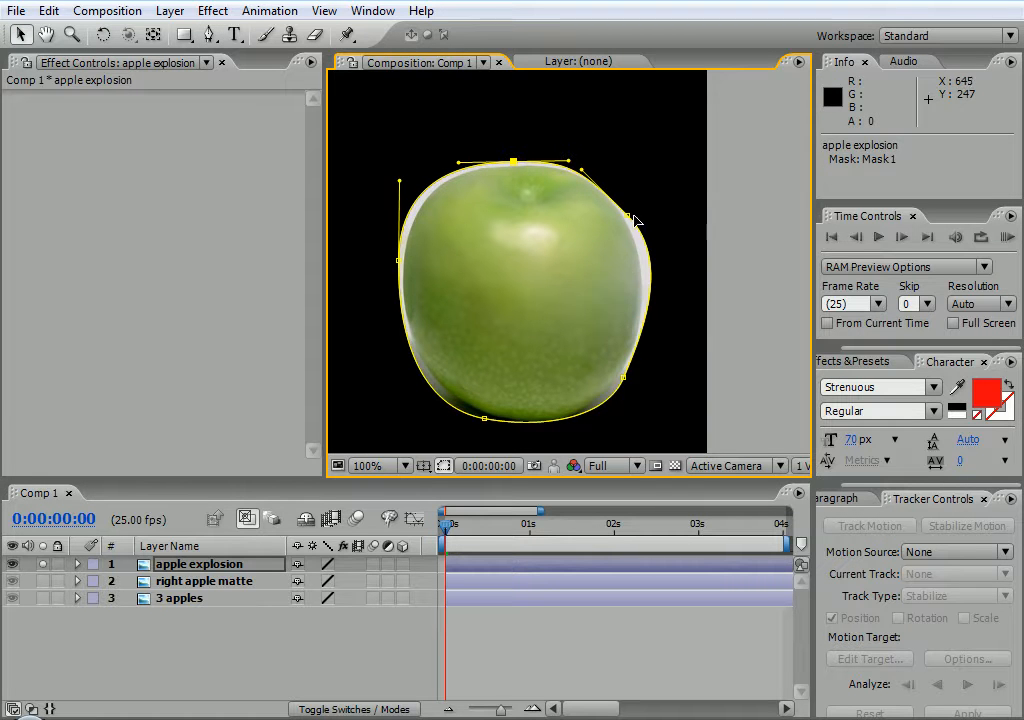
left_click_drag(632, 222, 635, 229)
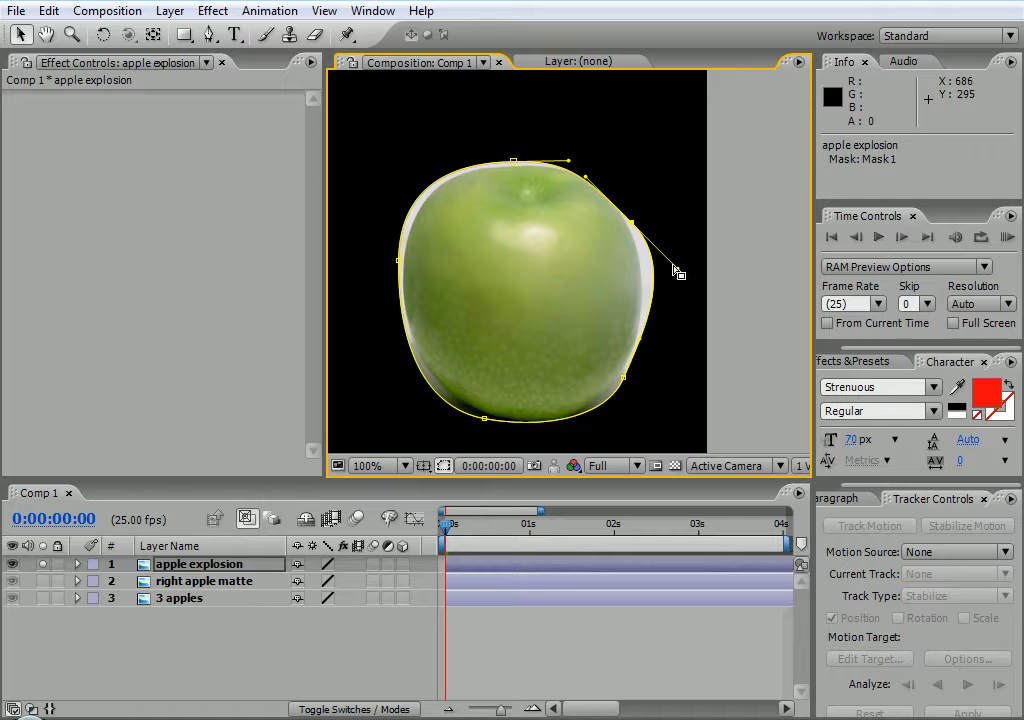
left_click_drag(679, 276, 656, 272)
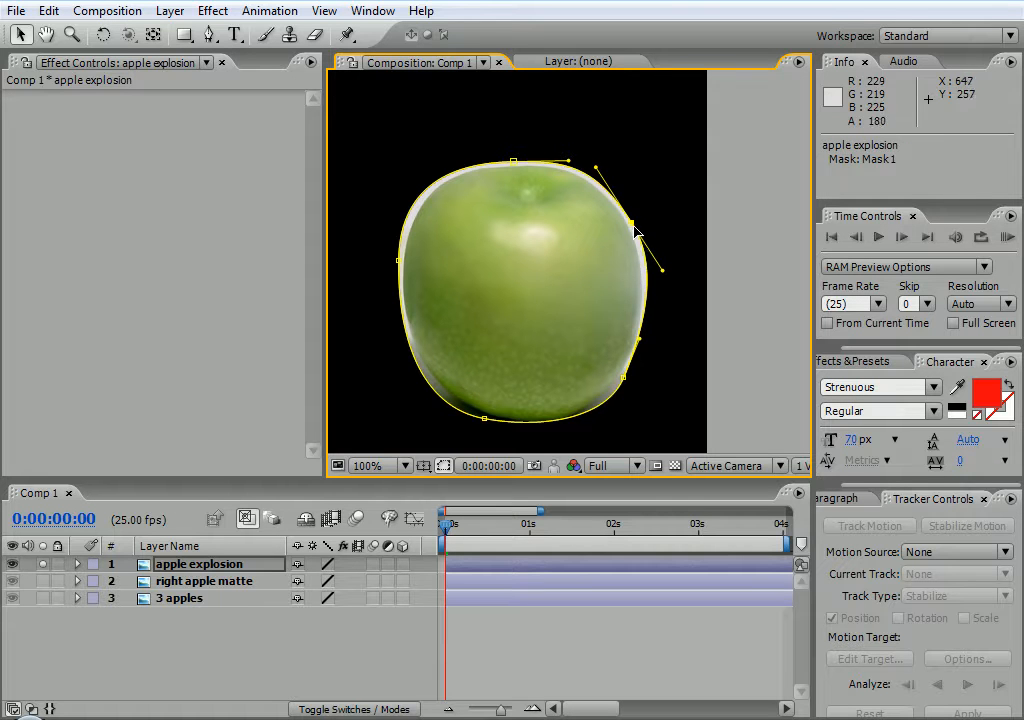
left_click_drag(627, 228, 632, 225)
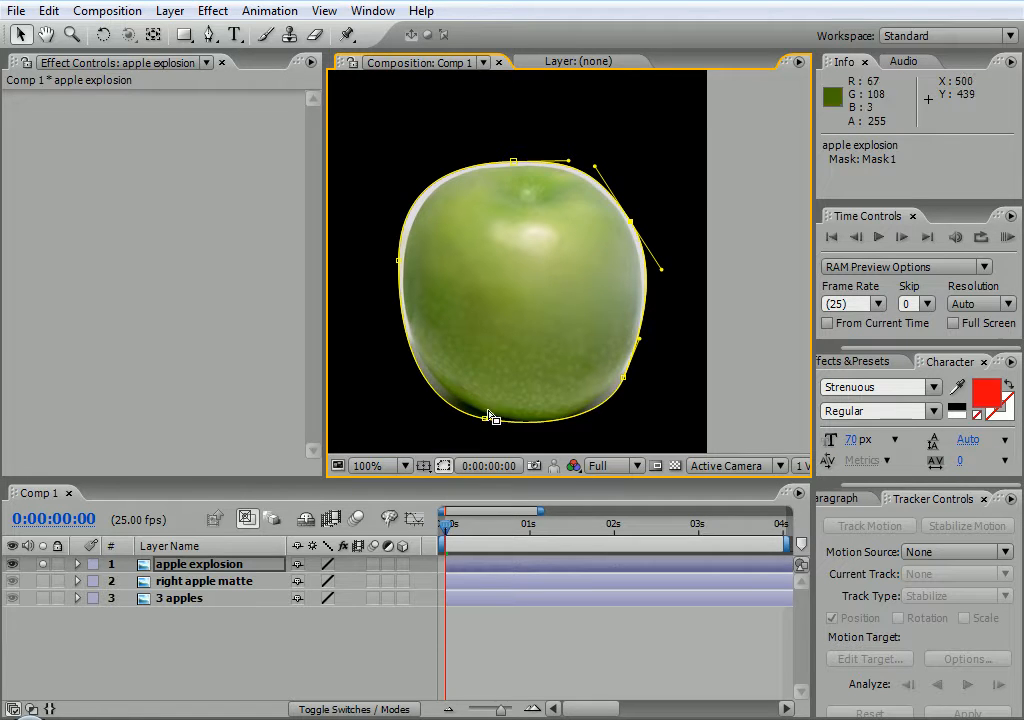
left_click_drag(404, 268, 402, 271)
left_click_drag(515, 163, 516, 166)
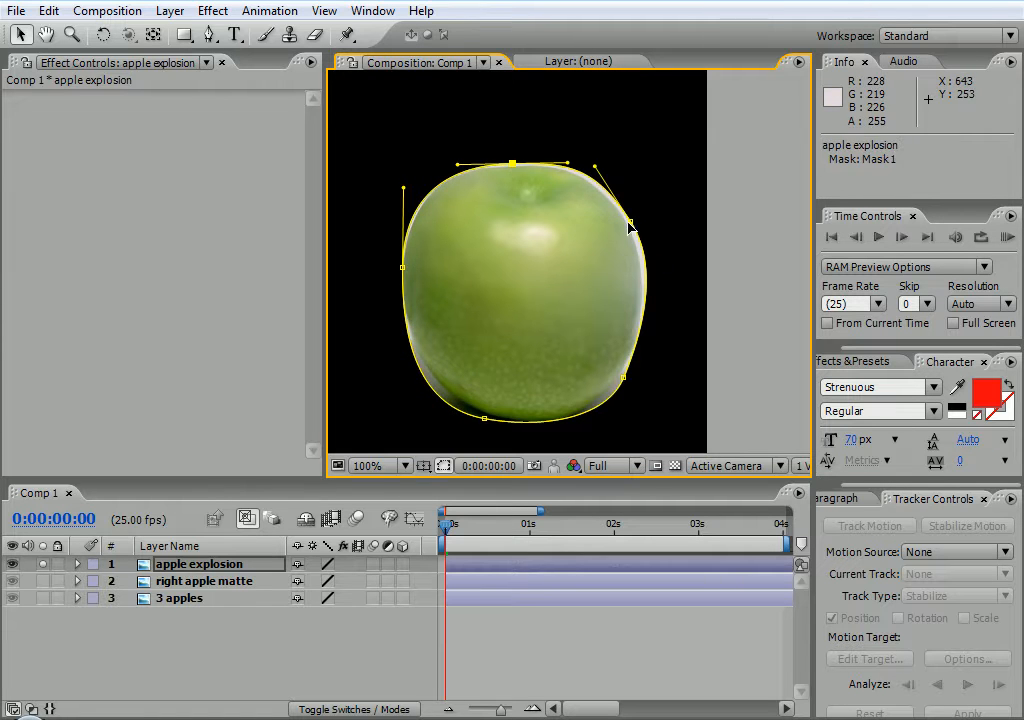
left_click_drag(632, 228, 629, 228)
Fit the mask's lower edge to the apple by reshaping the bottom curve and nudging the lower-right vertex up, then deselect it.
left_click(484, 422)
mouse_move(425, 411)
left_mouse_down()
mouse_move(448, 413)
mouse_move(441, 407)
left_mouse_up()
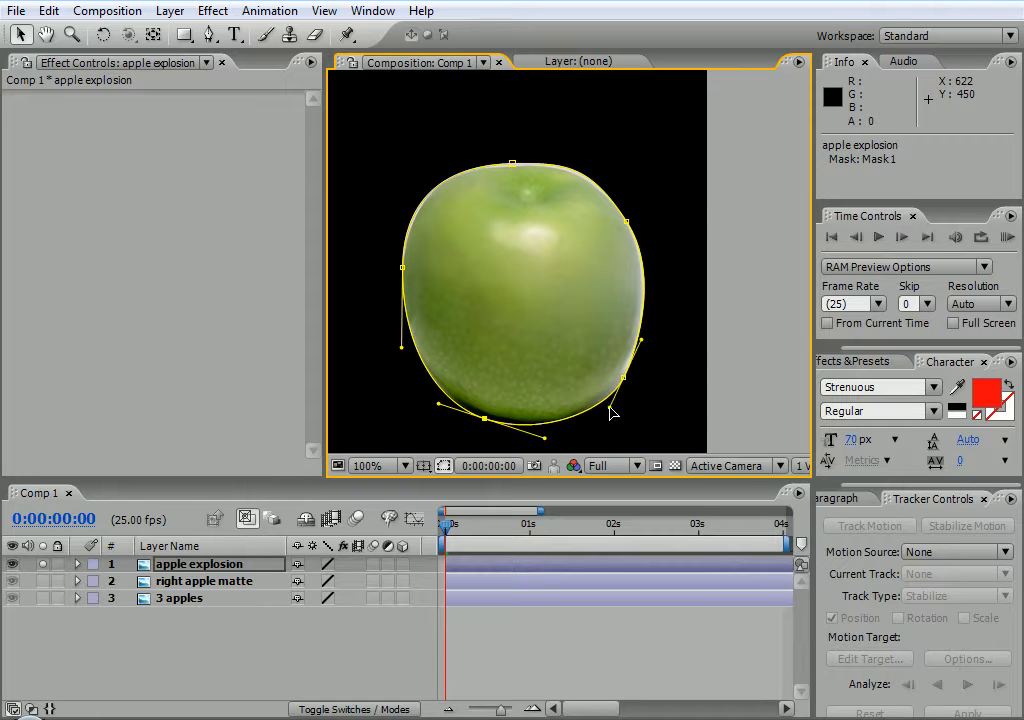
left_click(624, 378)
key("Up")
key("Up")
key("Up")
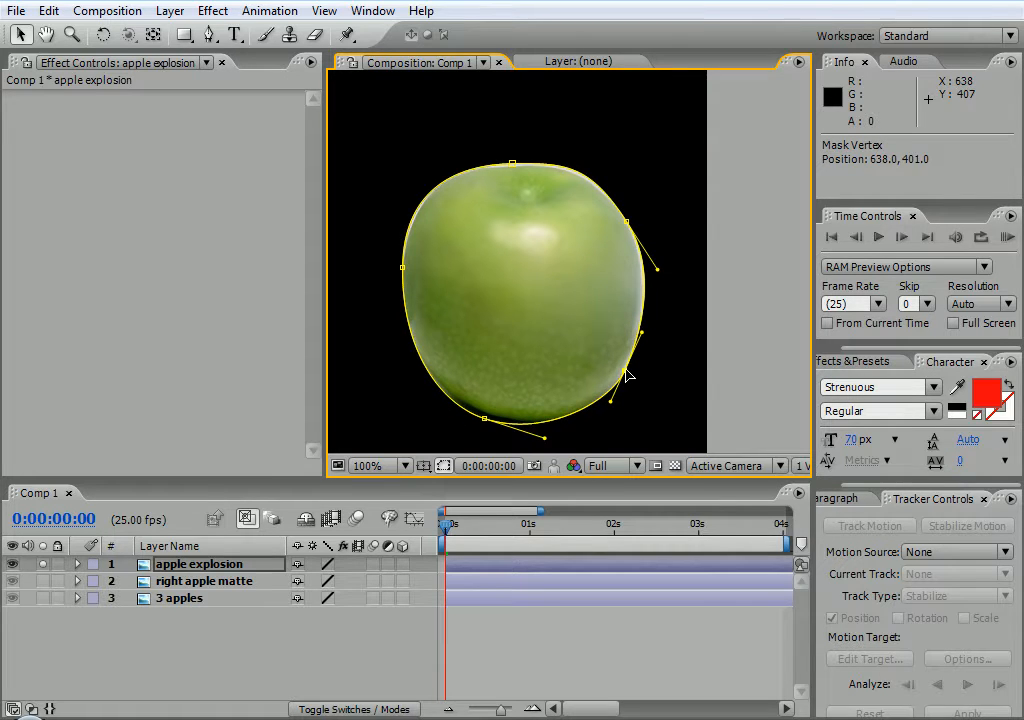
left_click(747, 348)
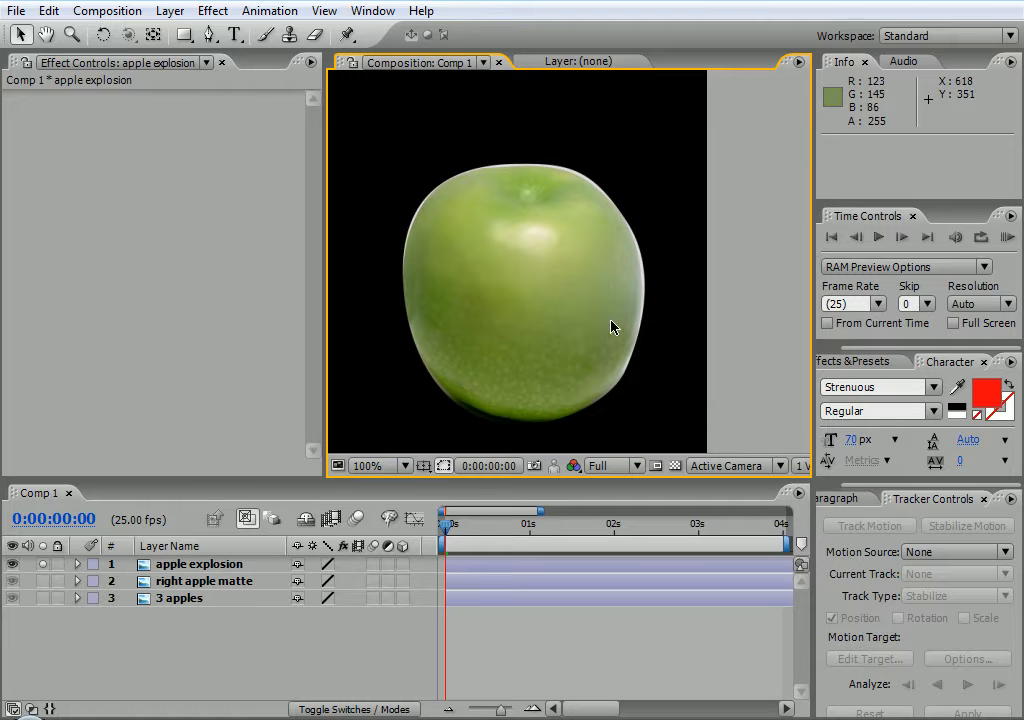
Lock the apple explosion layer.
left_click(583, 331)
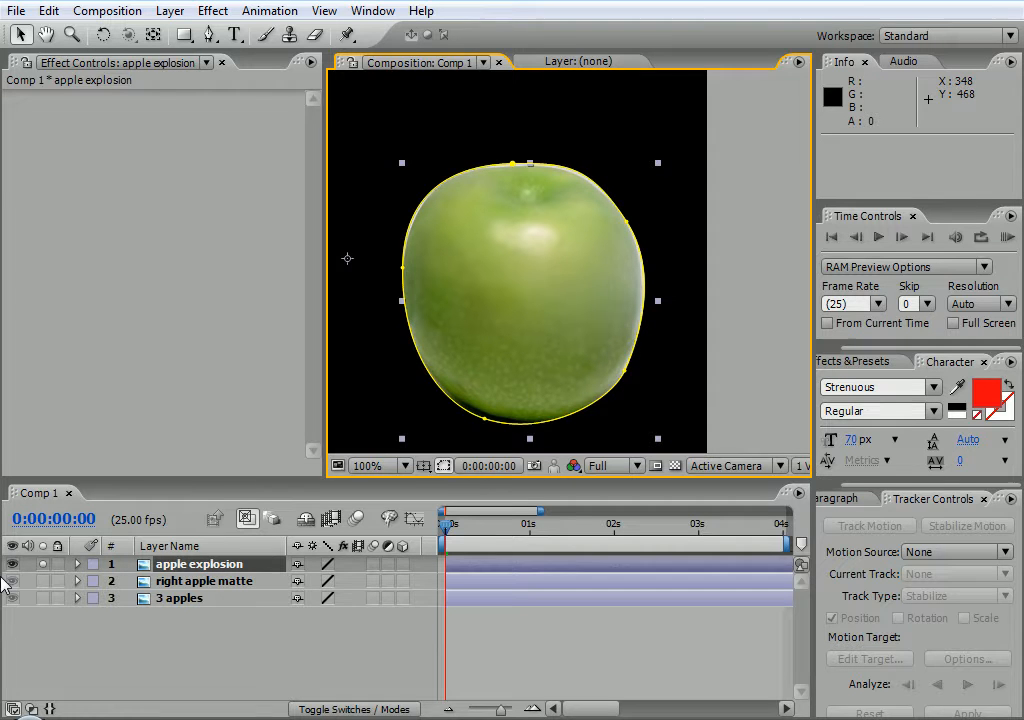
left_click(56, 565)
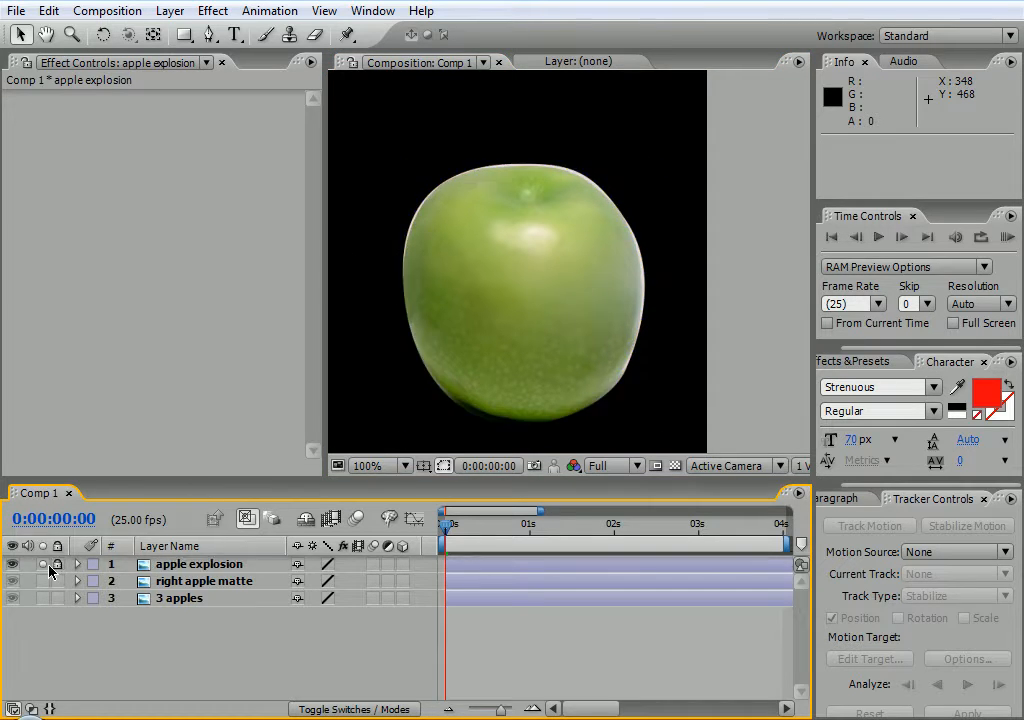
Turn off solo and lock on the apple explosion layer, RAM preview the full composition, and return to the first frame.
left_click(48, 565)
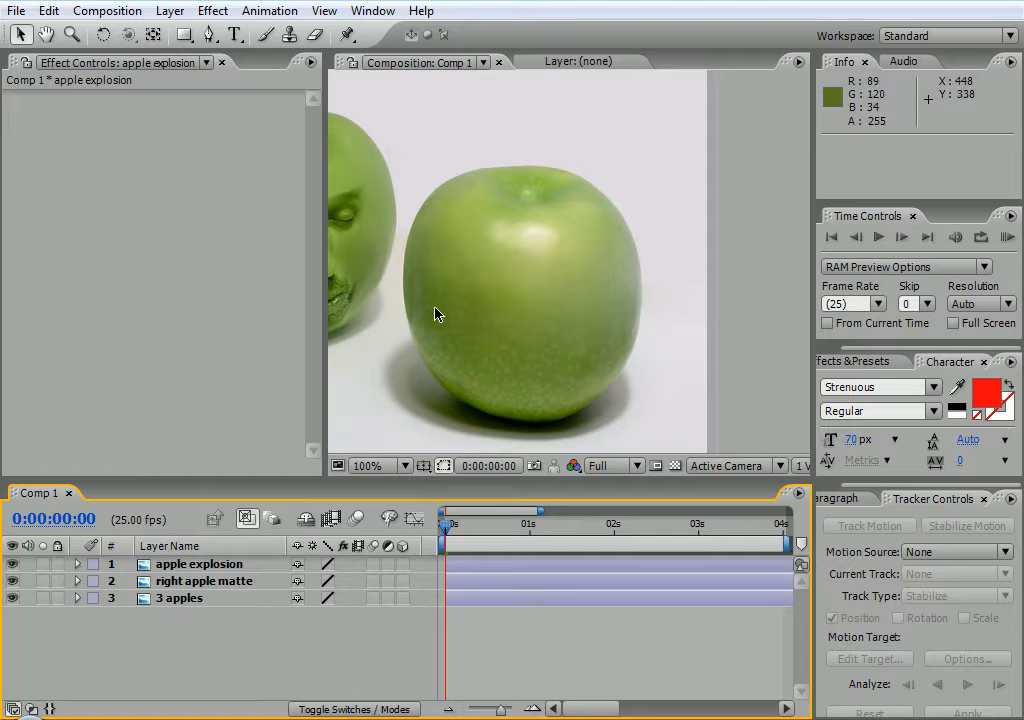
scroll(435, 314, "down", 4)
key("h")
left_click_drag(427, 299, 441, 357)
key("v")
left_click(1006, 238)
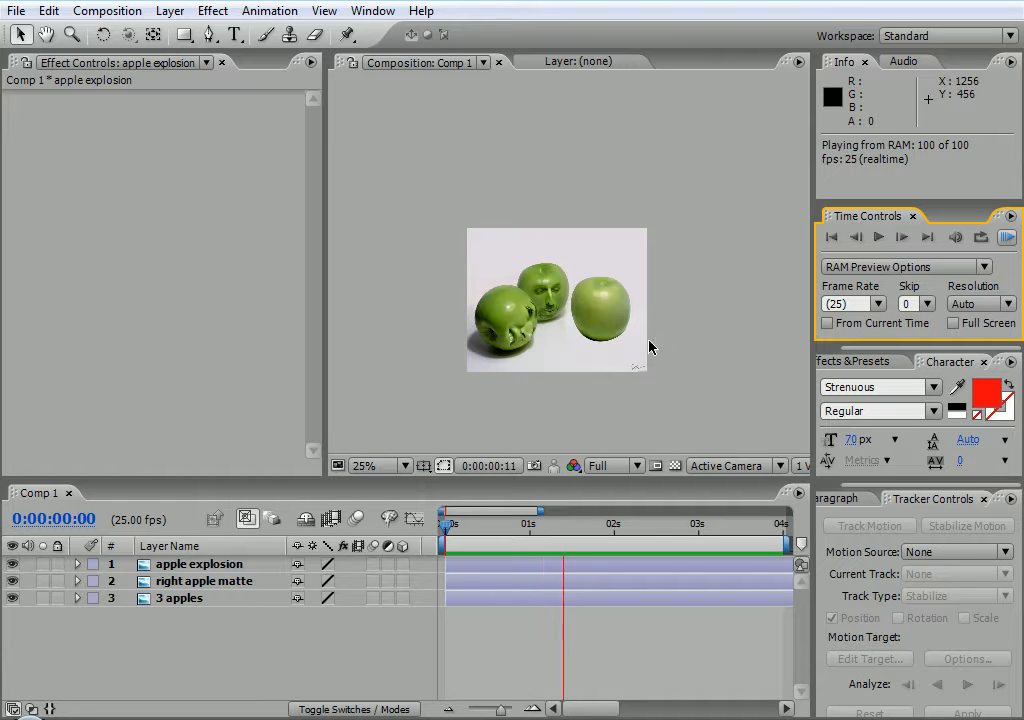
left_click(834, 239)
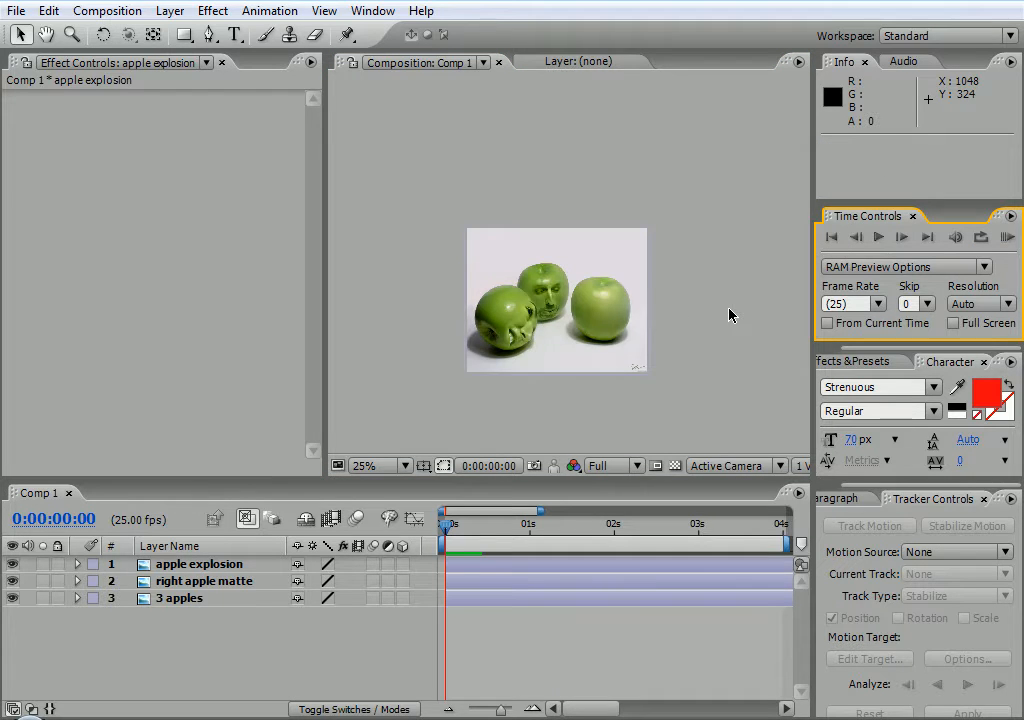
Apply the CC Pixel Polly simulation effect to the apple explosion layer.
scroll(729, 315, "up", 1)
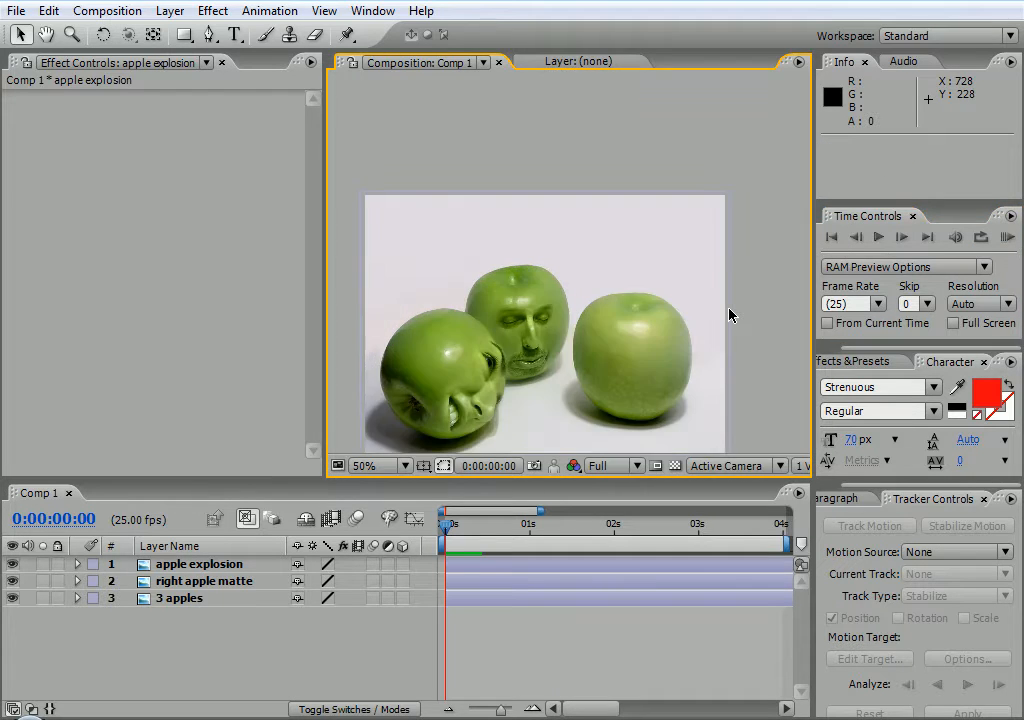
left_click(190, 563)
left_click_drag(594, 331, 544, 231)
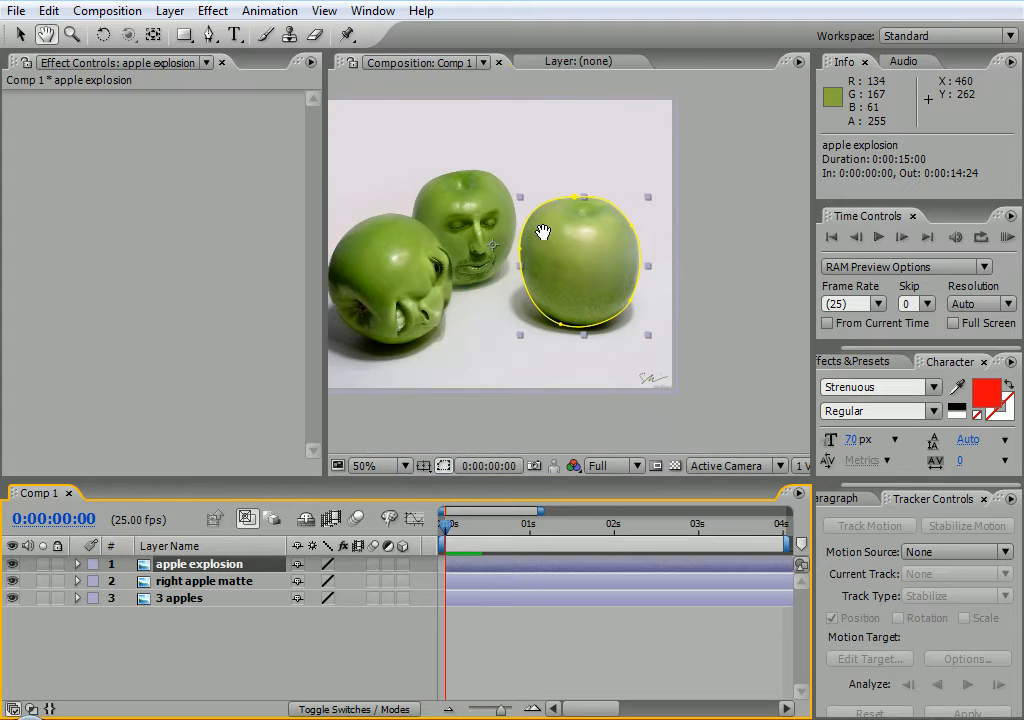
left_click(211, 13)
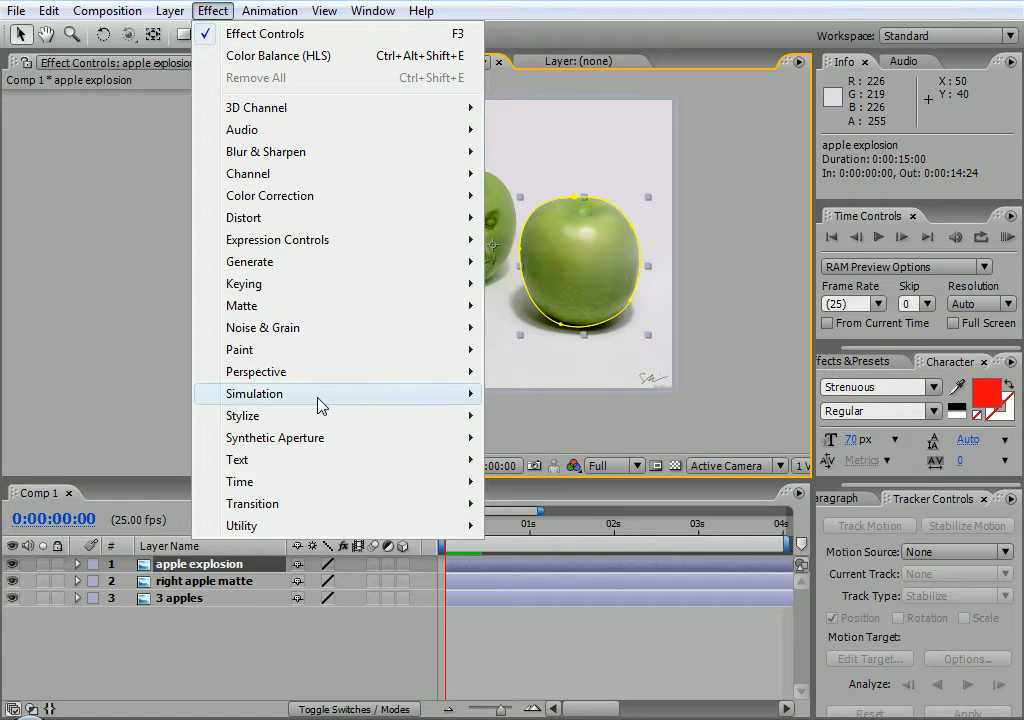
mouse_move(347, 405)
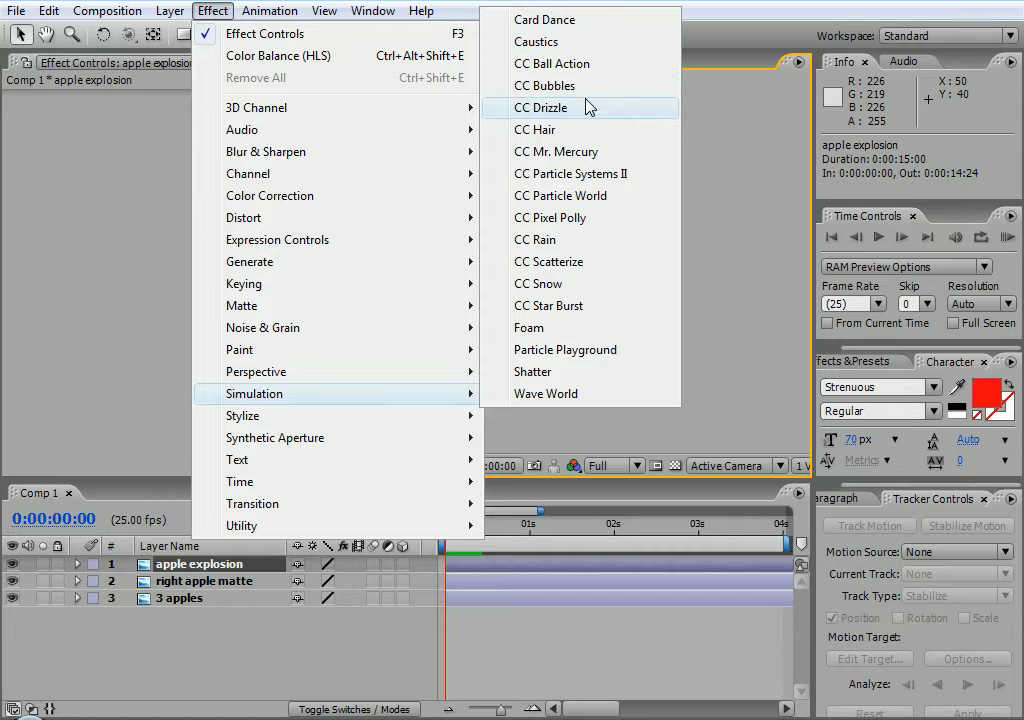
left_click(596, 222)
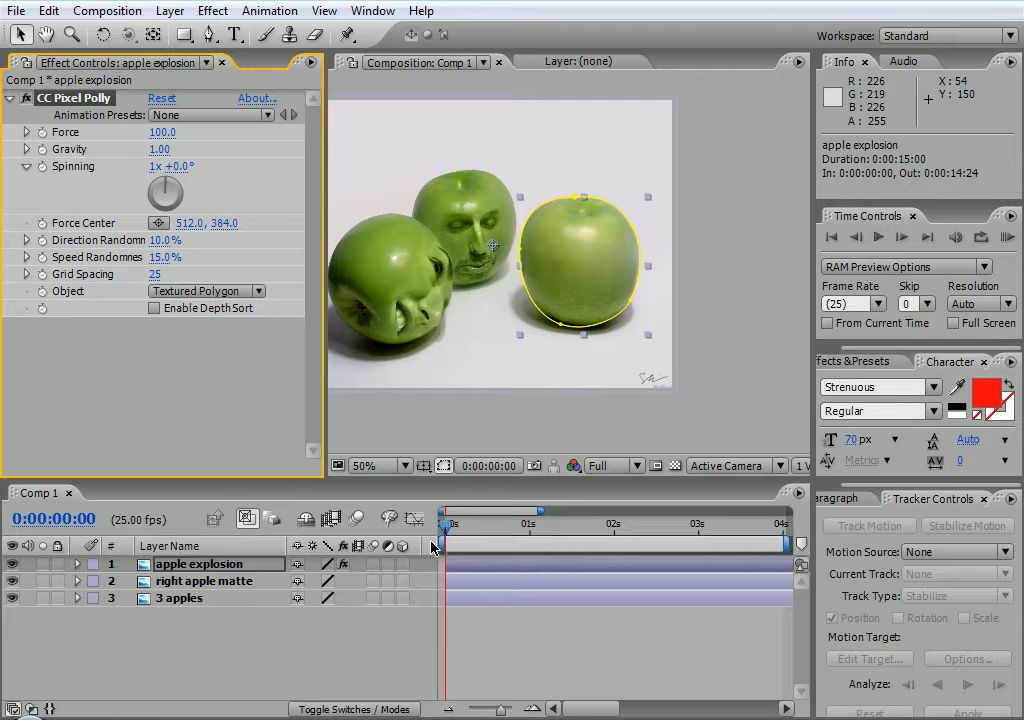
At 0:00:00:06, set CC Pixel Polly's Gravity to 1.67 and try a Spinning value of 1x +329°, undoing only the spin change.
left_click_drag(447, 535, 466, 523)
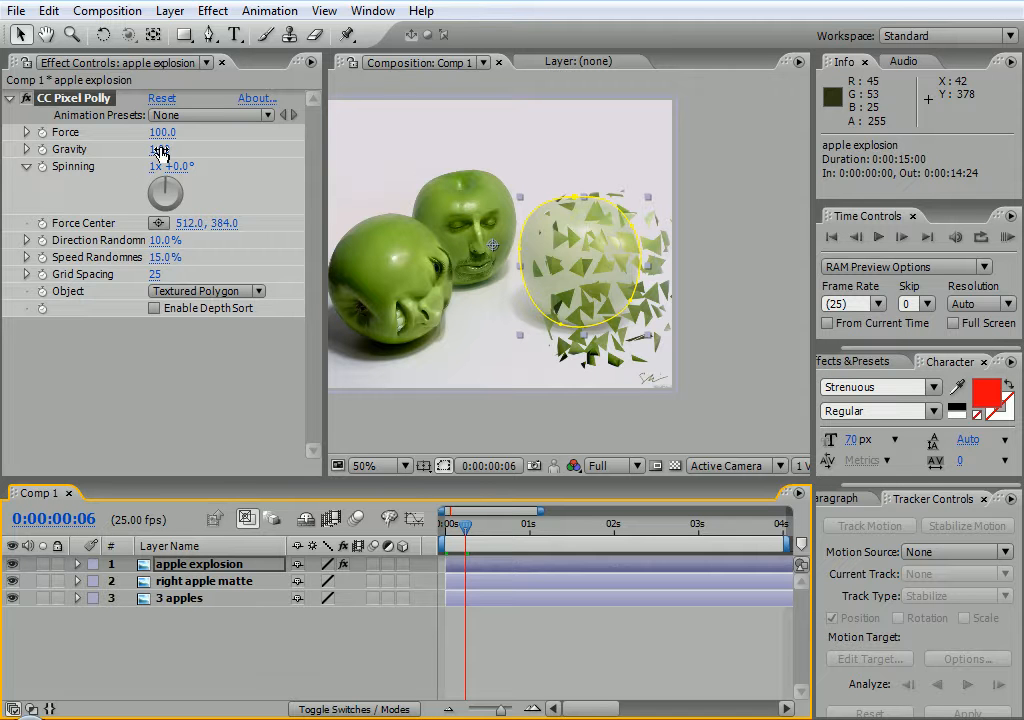
left_click_drag(155, 148, 227, 148)
left_click_drag(181, 202, 152, 174)
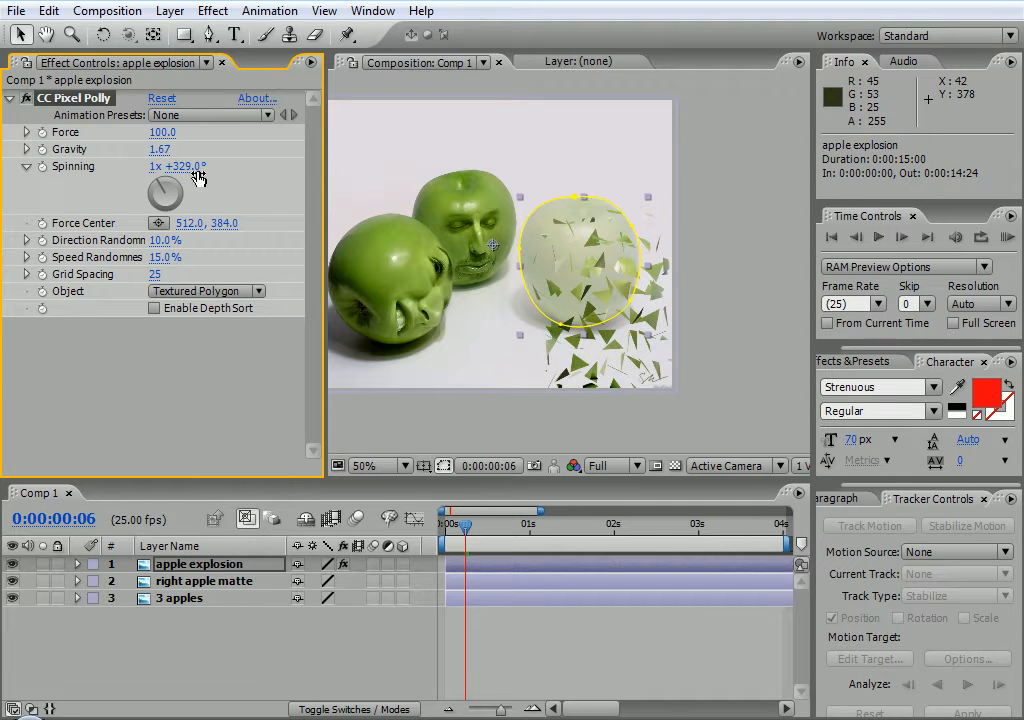
key("ctrl+z")
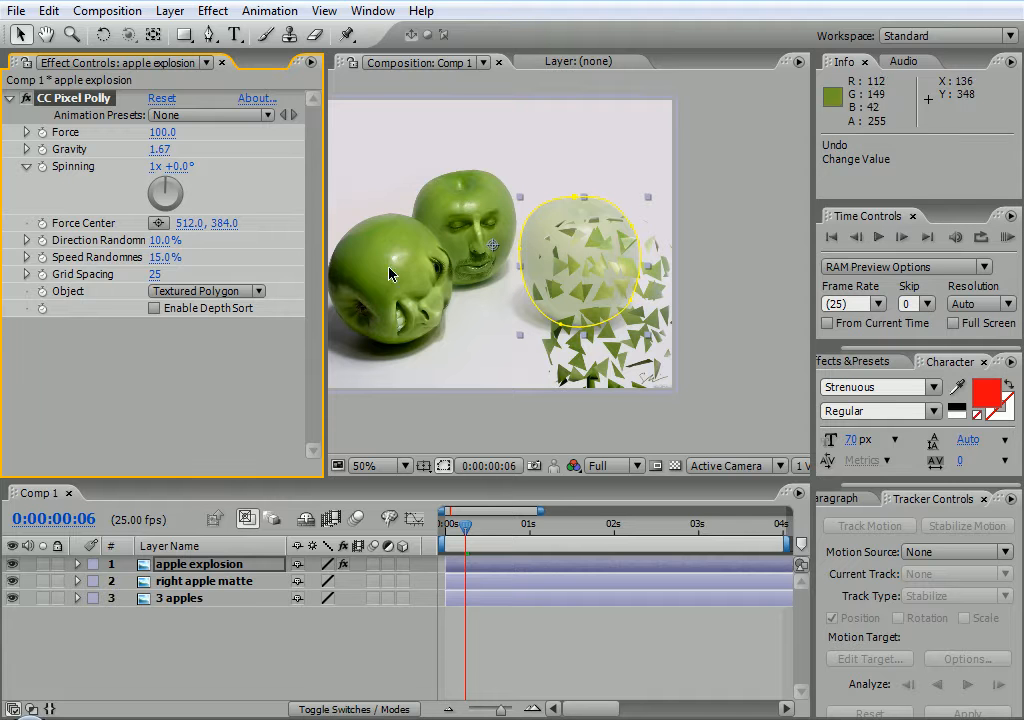
Place the Force Center just off the right apple's lower-right edge at 863.9, 604.8 and scrub the opening frames to check the explosion.
left_click(158, 223)
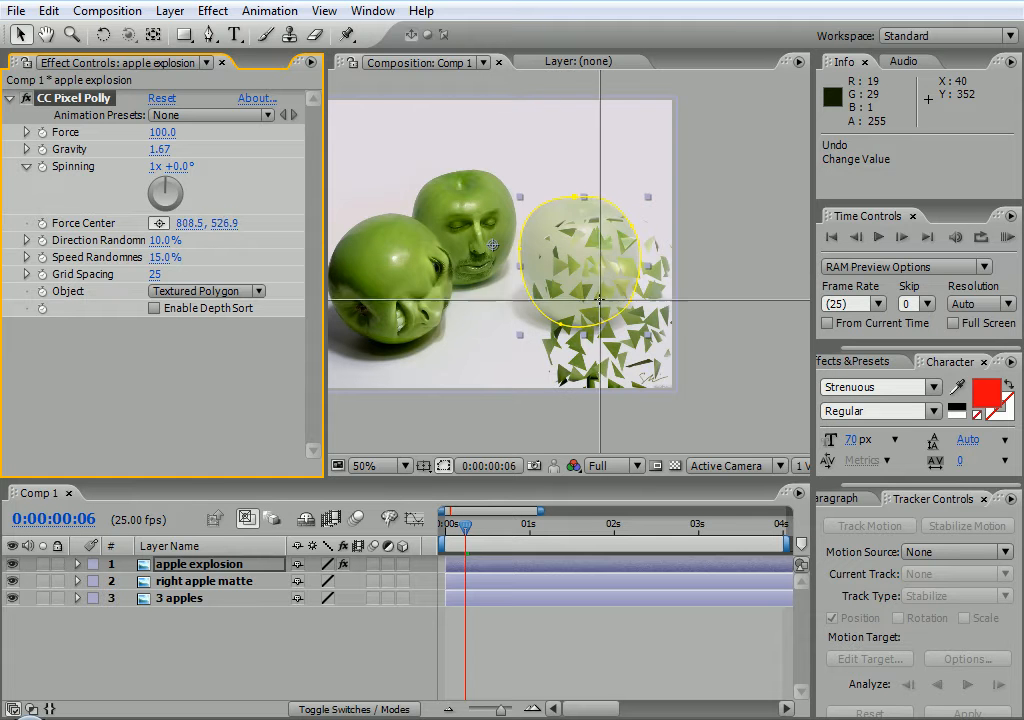
left_click(632, 300)
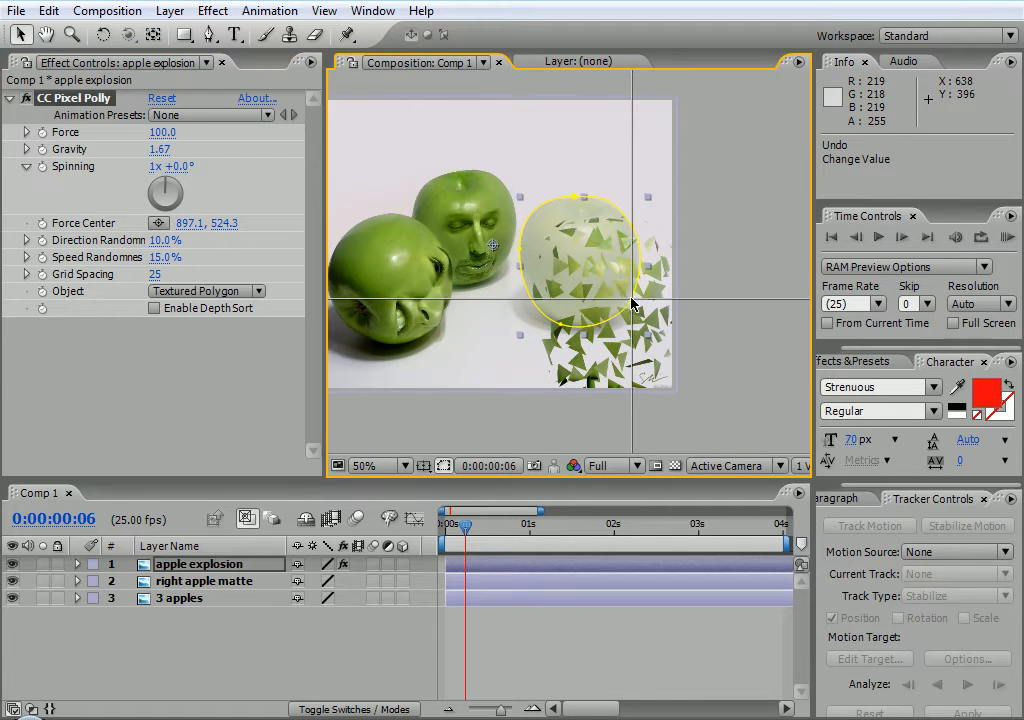
left_click_drag(631, 300, 621, 338)
left_click_drag(472, 530, 393, 537)
left_click_drag(470, 522, 474, 510)
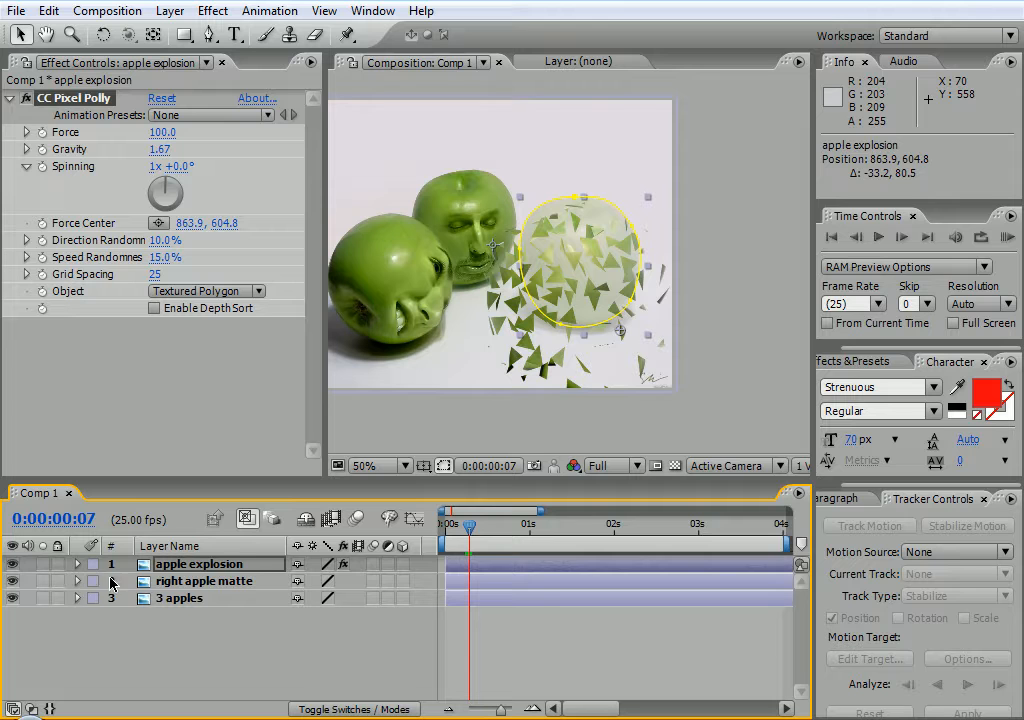
Move the right apple matte's second Opacity keyframe earlier to 0:00:00:06 and scrub through the fade to check it.
left_click(205, 581)
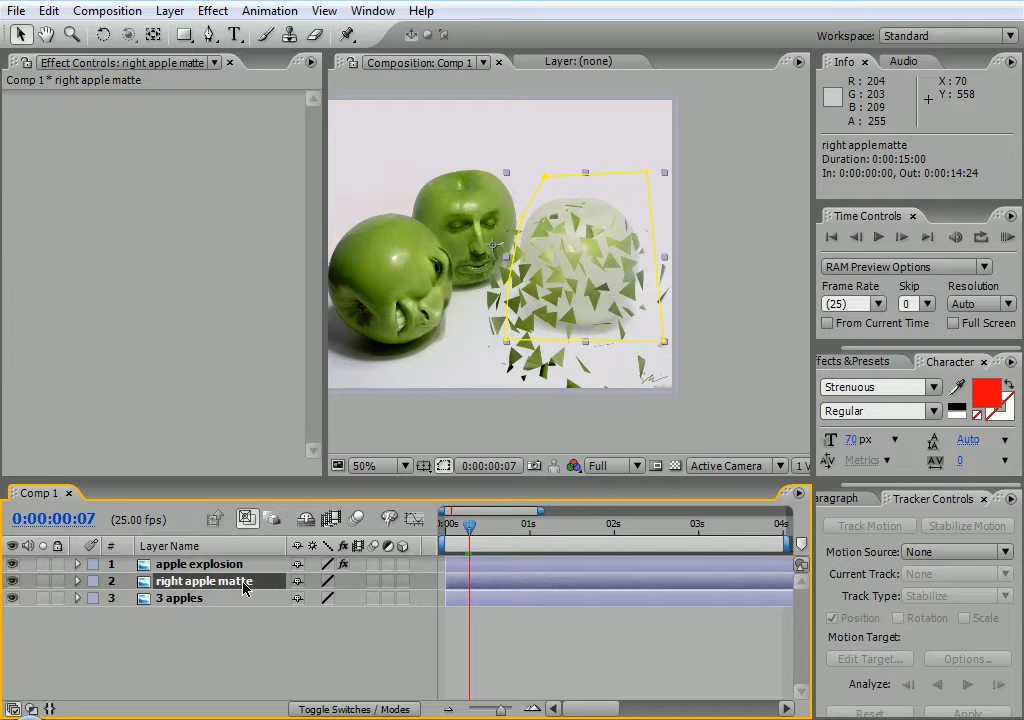
key("t")
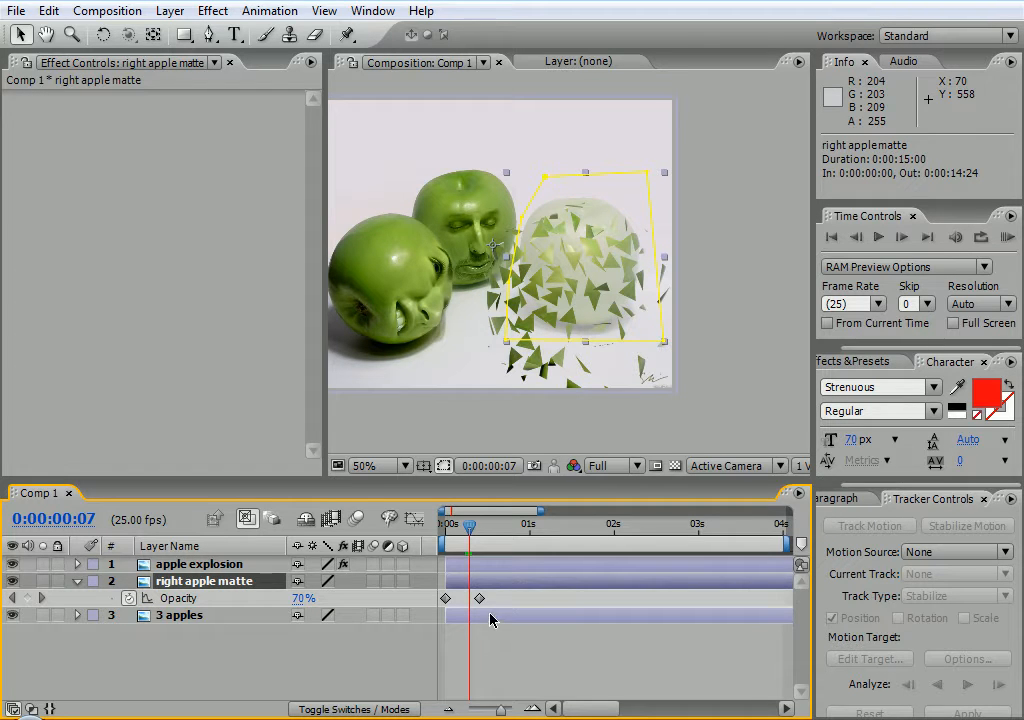
left_click_drag(481, 599, 467, 596)
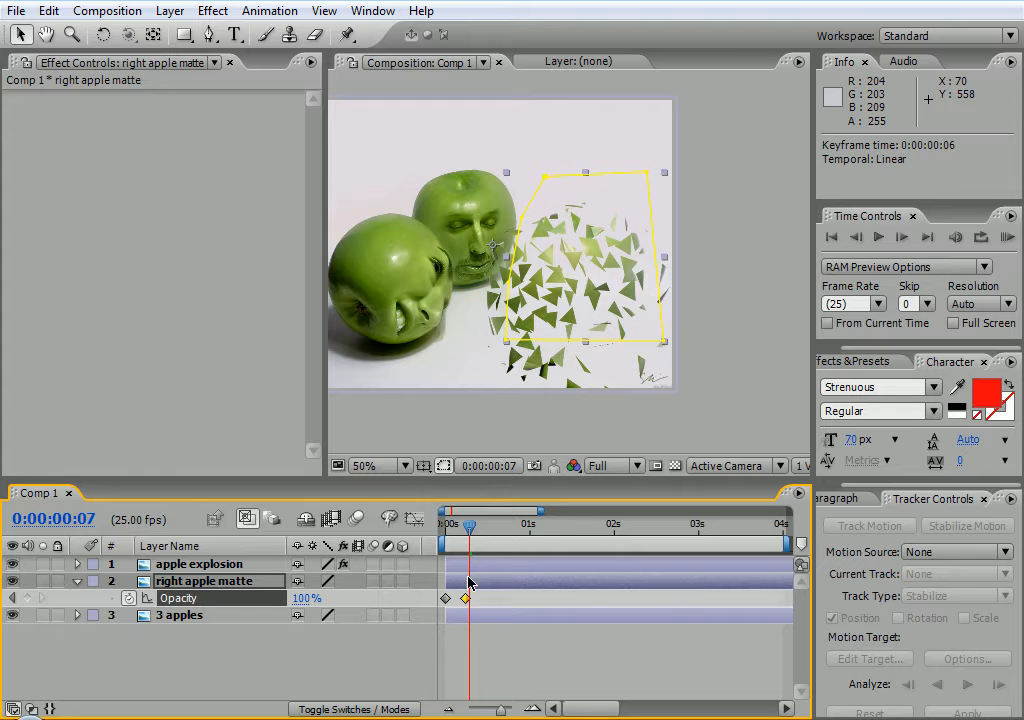
mouse_move(469, 530)
left_mouse_down()
mouse_move(443, 530)
mouse_move(460, 515)
left_mouse_up()
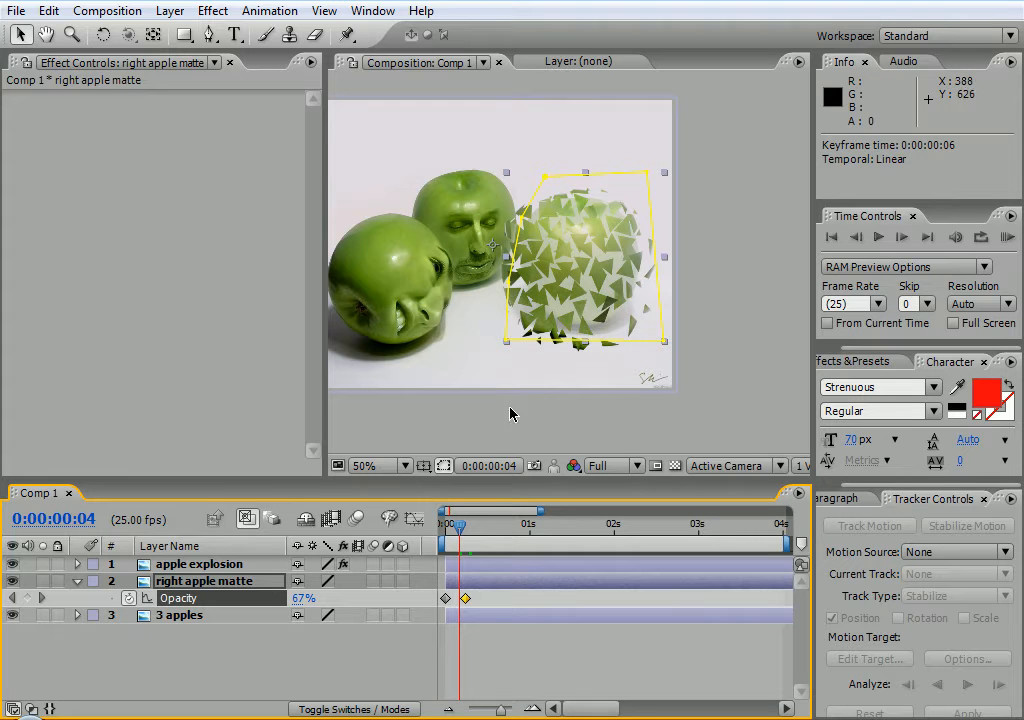
left_click_drag(462, 533, 469, 508)
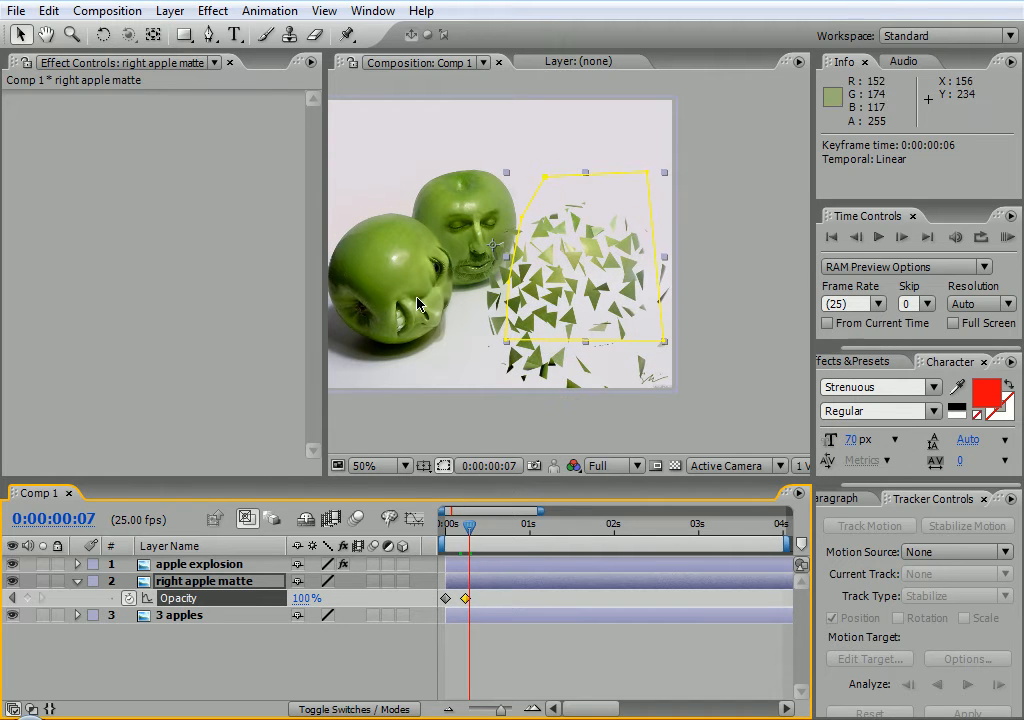
Set CC Pixel Polly's Force to 237 on the apple explosion layer, RAM preview the result, and return to the first frame.
left_click(171, 62)
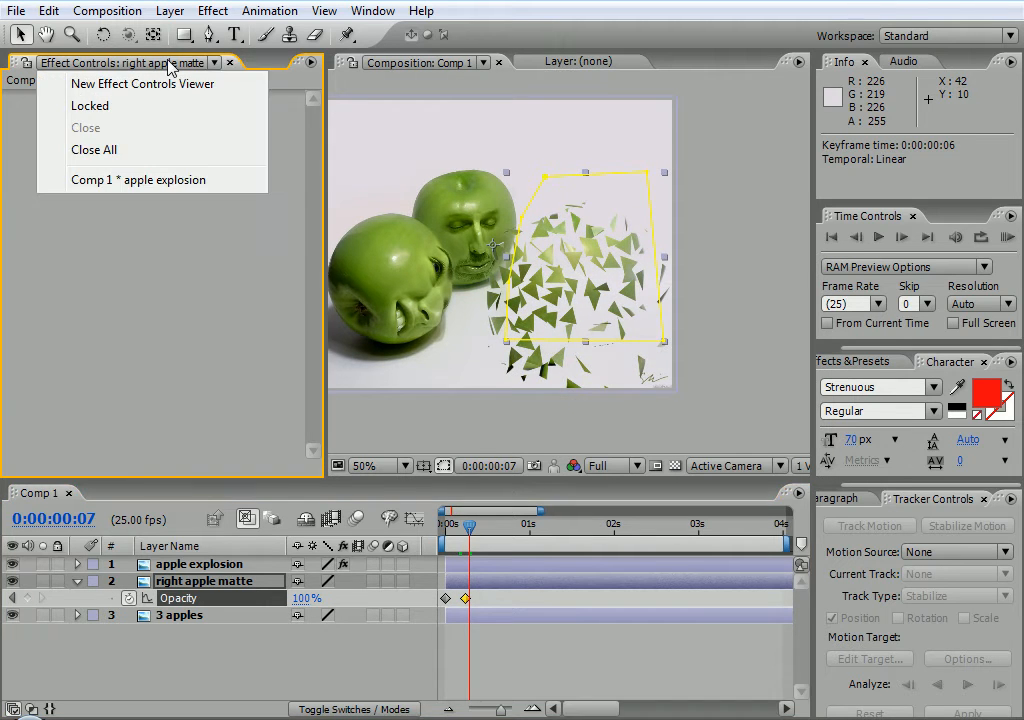
left_click(180, 182)
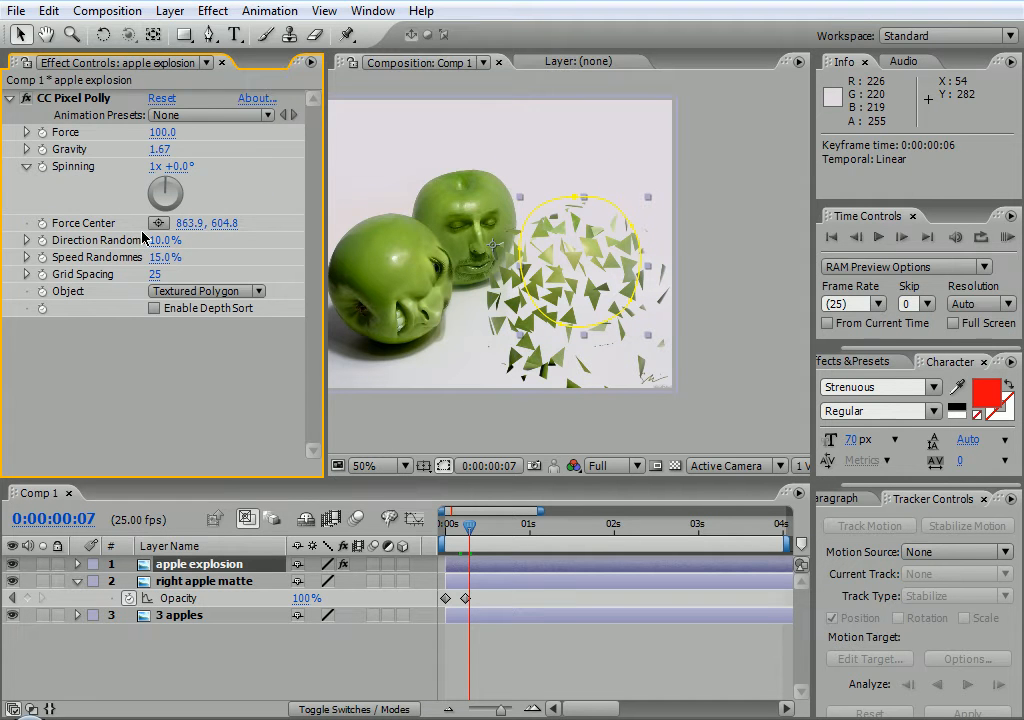
left_click_drag(157, 136, 290, 118)
left_click(1007, 237)
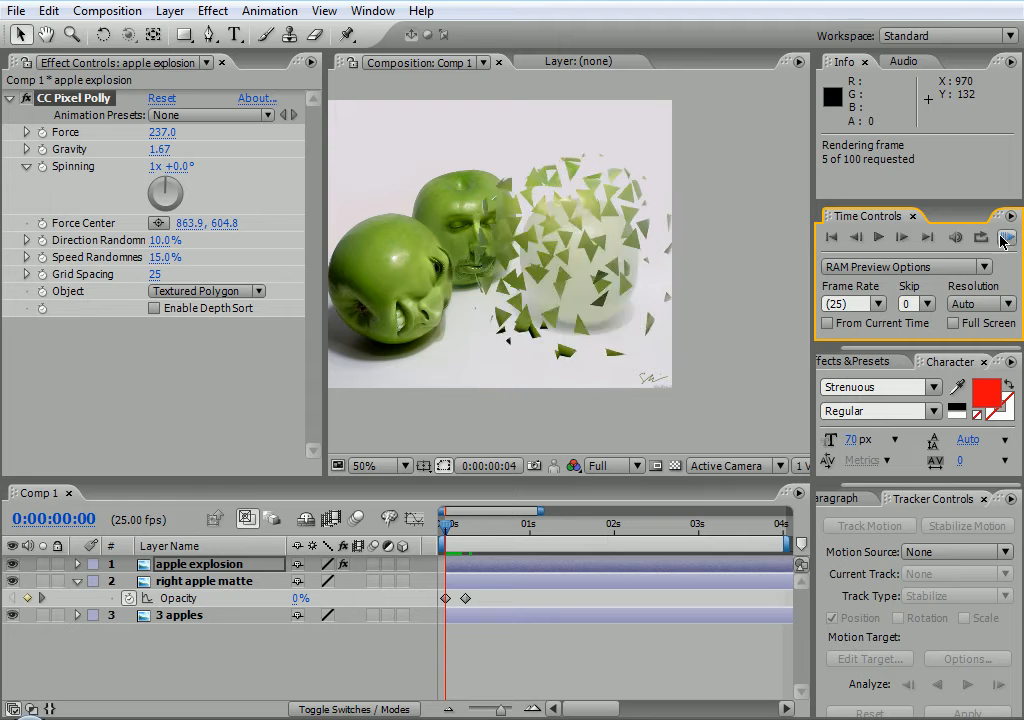
left_click(832, 240)
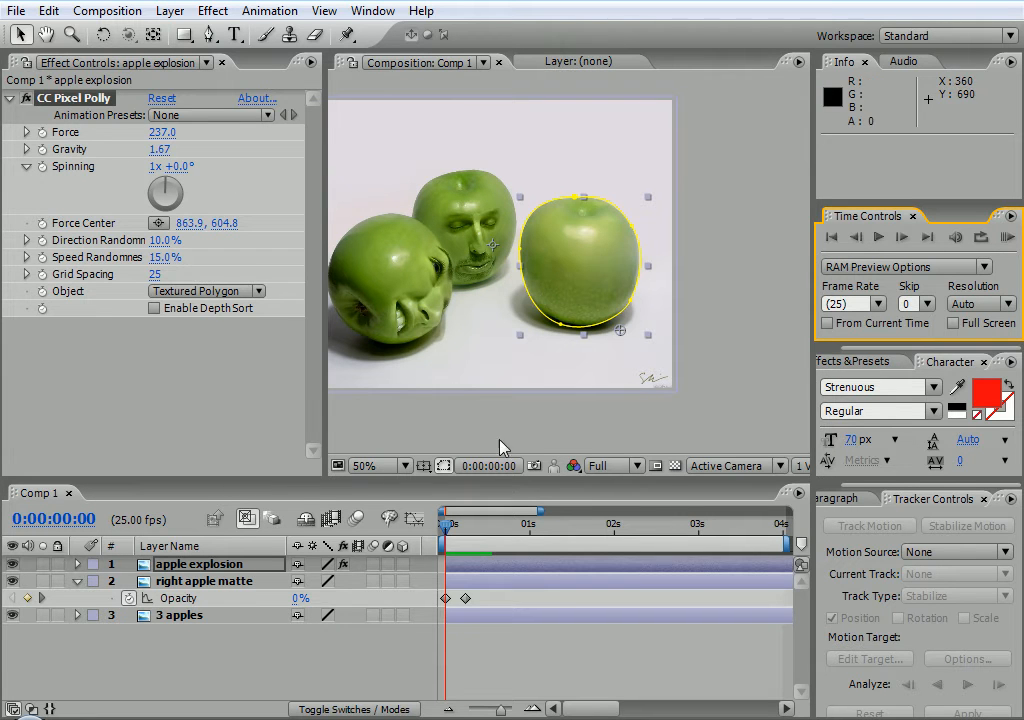
At 0:00:00:06, reduce CC Pixel Polly's Grid Spacing to 15 and then to the slider minimum of 6.
left_click_drag(450, 525, 470, 525)
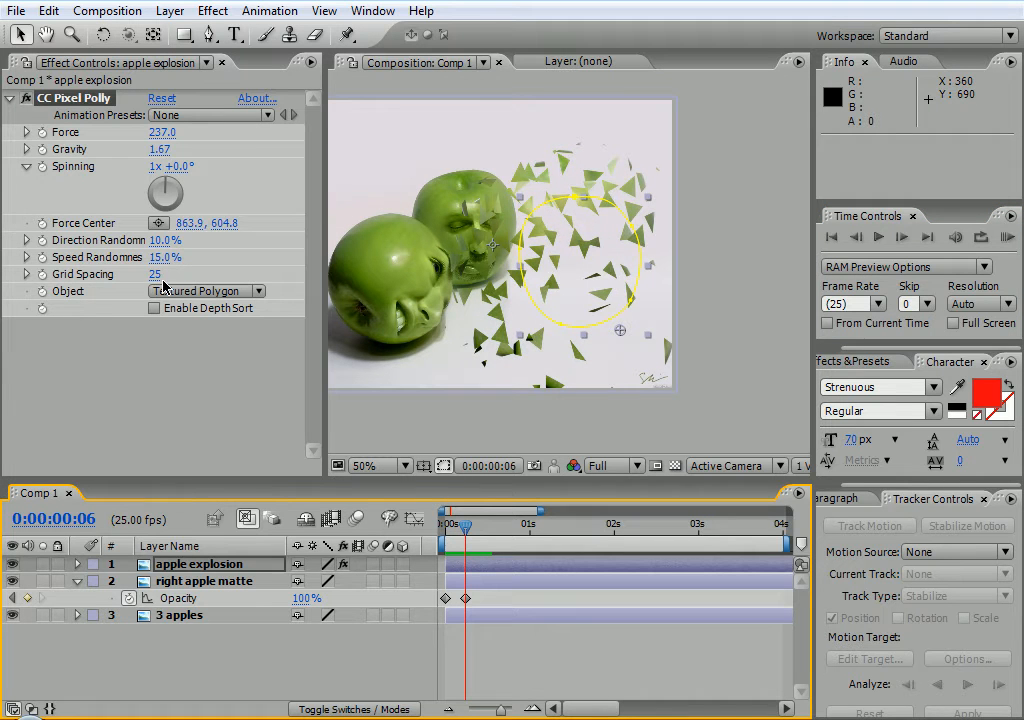
mouse_move(155, 274)
left_mouse_down()
mouse_move(138, 274)
mouse_move(147, 274)
left_mouse_up()
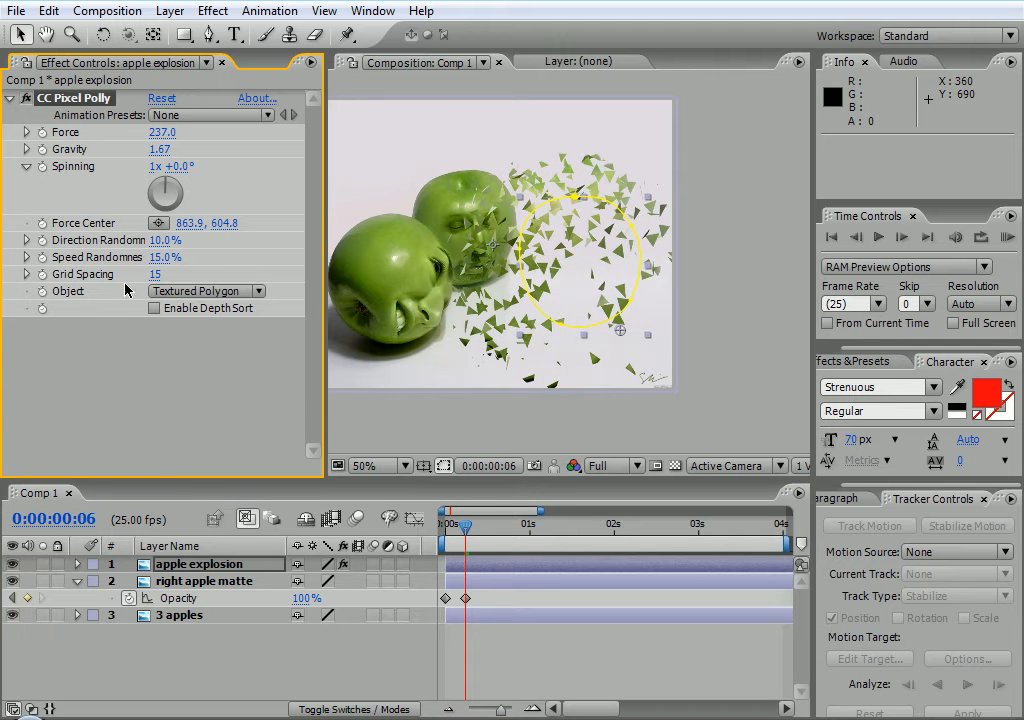
left_click(27, 275)
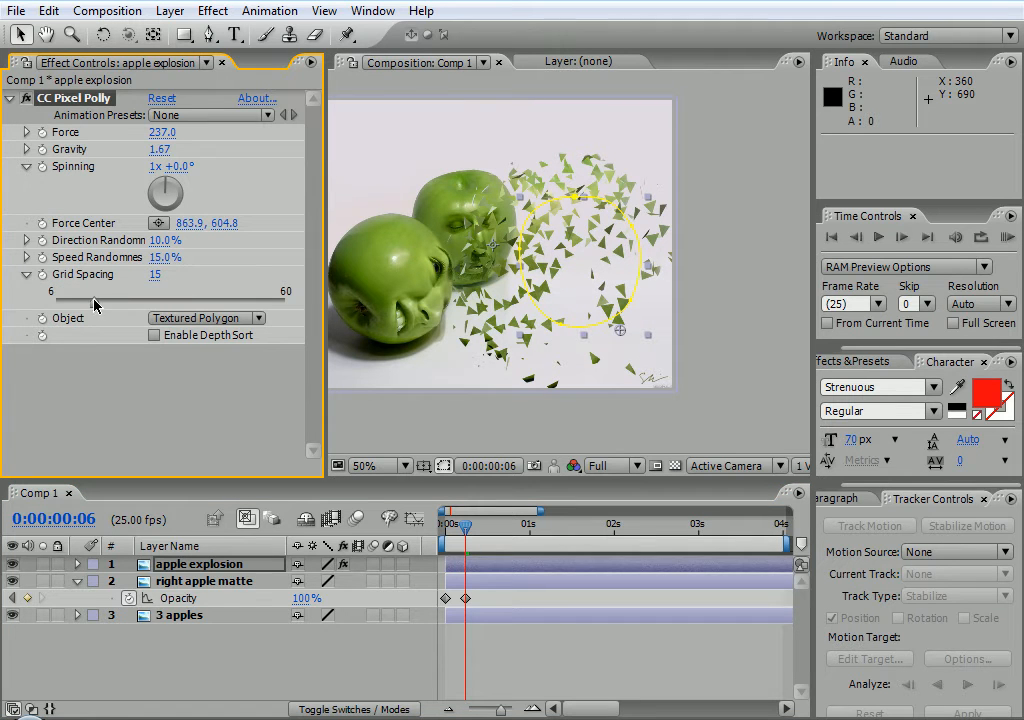
left_click_drag(97, 307, 45, 303)
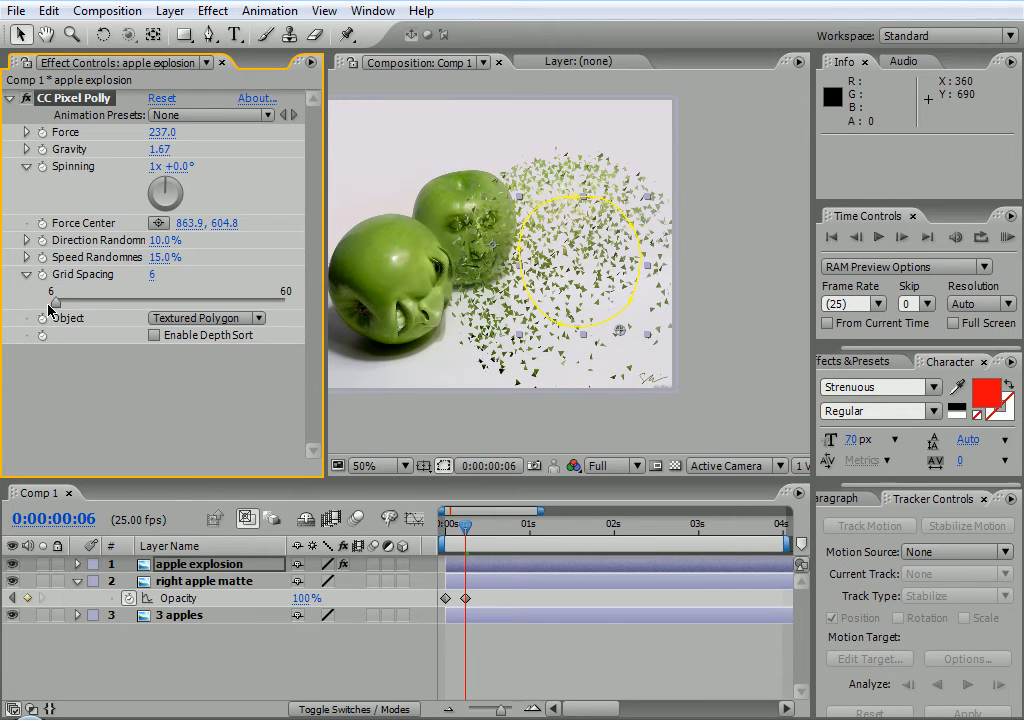
Undo the accidental layer scaling and set CC Pixel Polly's Grid Spacing to 2 for much finer fragments.
key("alt+KP_Add")
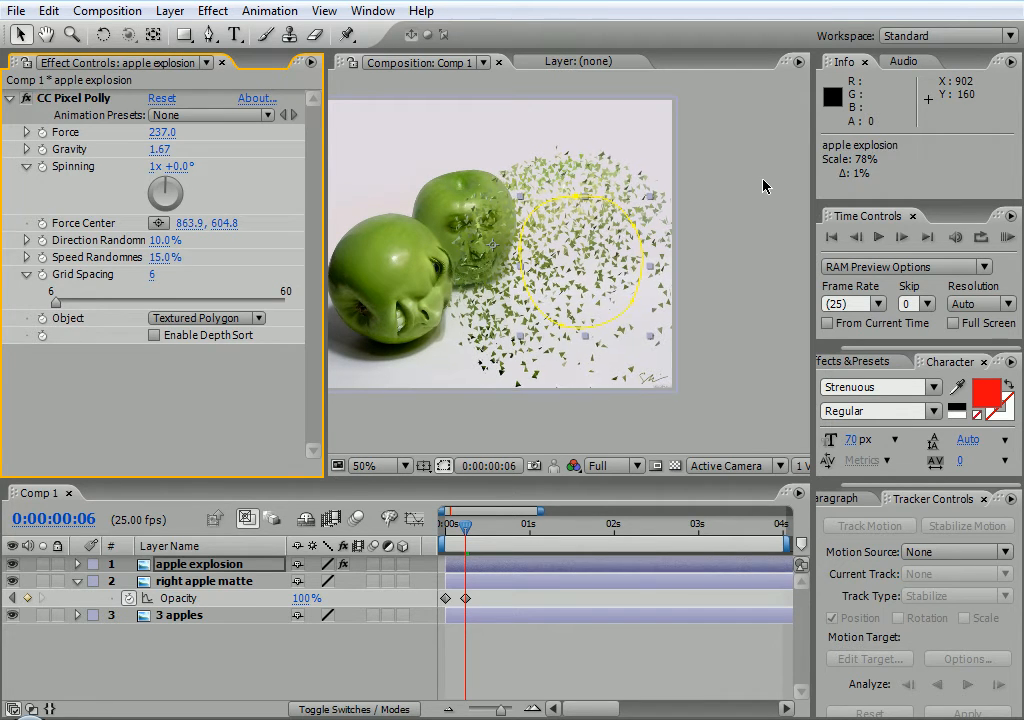
key("ctrl+z")
key("period")
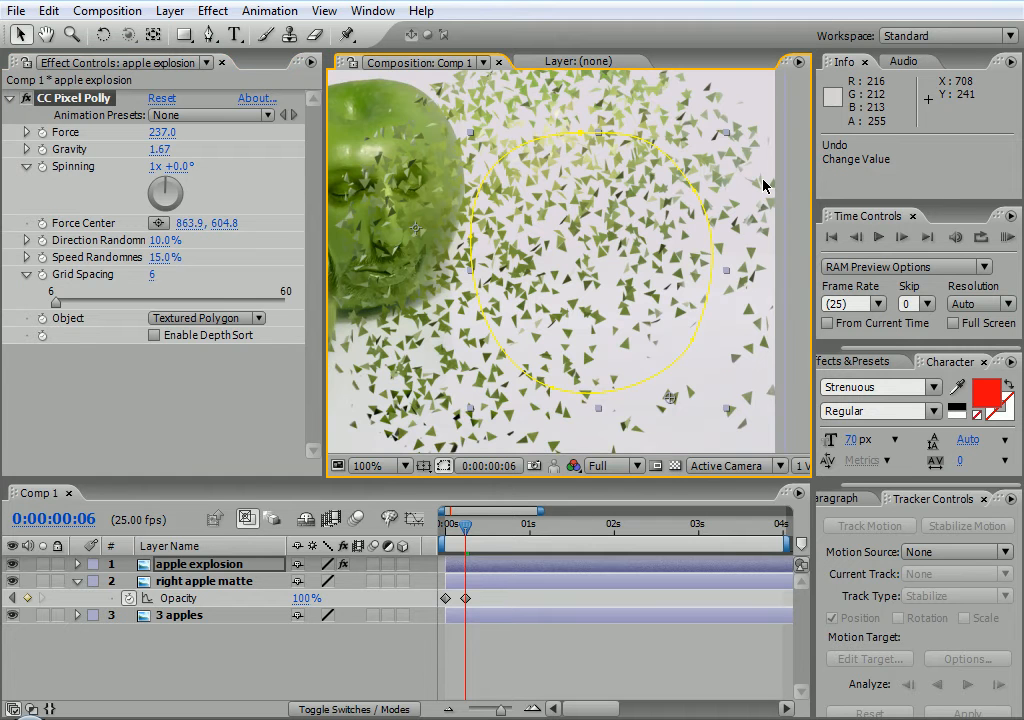
left_click(148, 274)
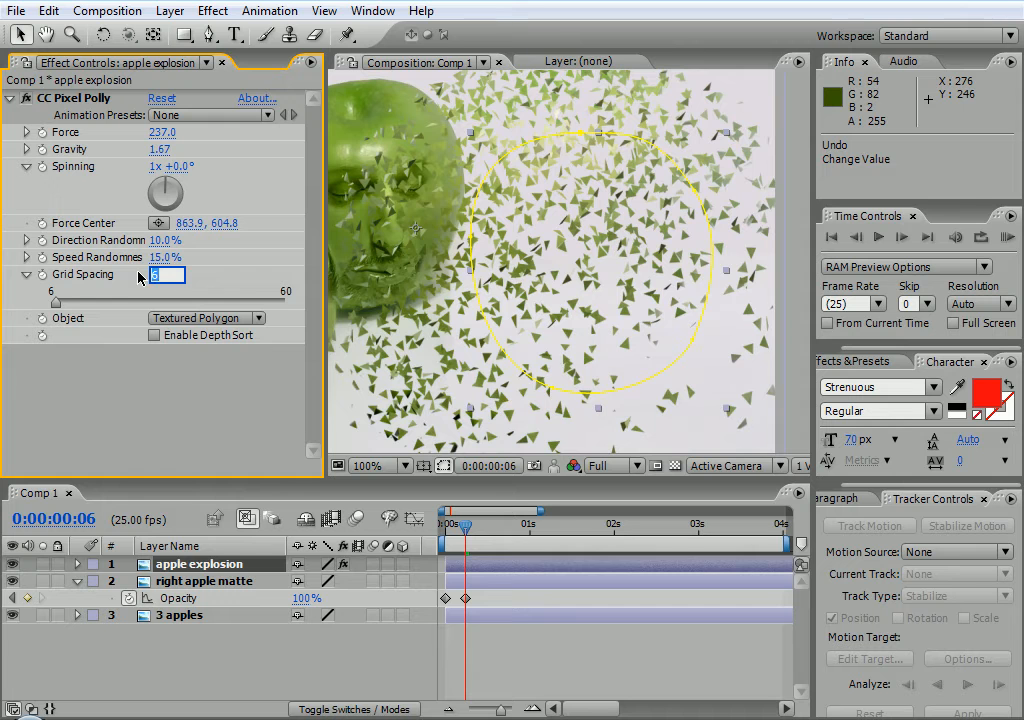
type("2")
key("Return")
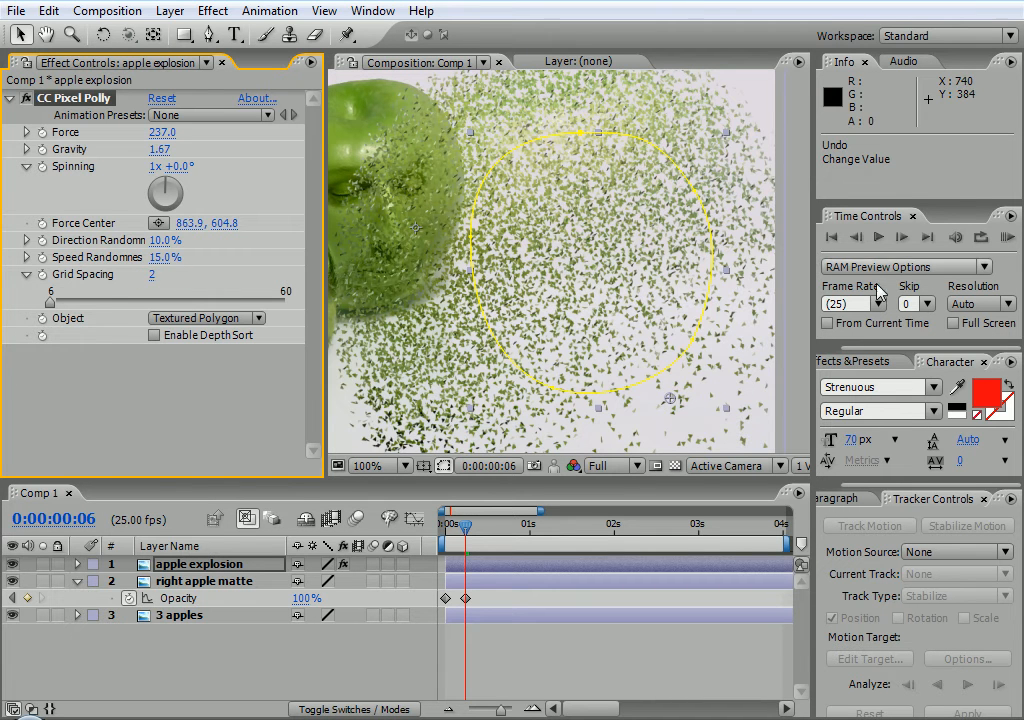
Return to the first frame, deselect the layer, and RAM preview the finer apple explosion with the whole image in view.
left_click(832, 237)
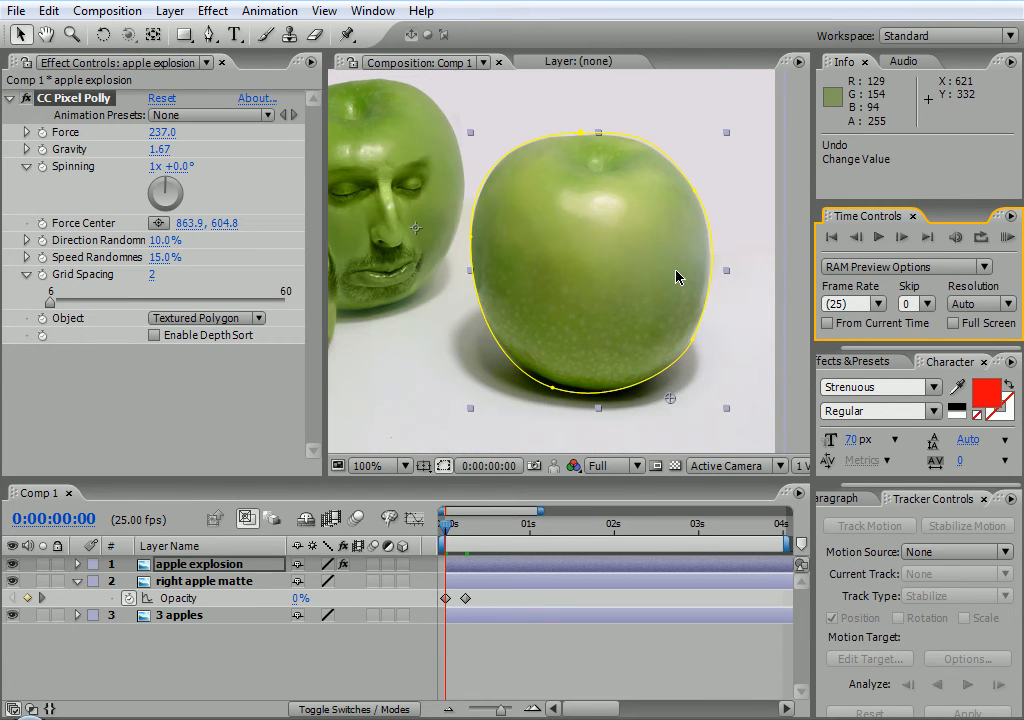
scroll(676, 277, "down", 1)
left_click(727, 208)
key("space")
left_click_drag(738, 274, 777, 276)
left_click(1008, 237)
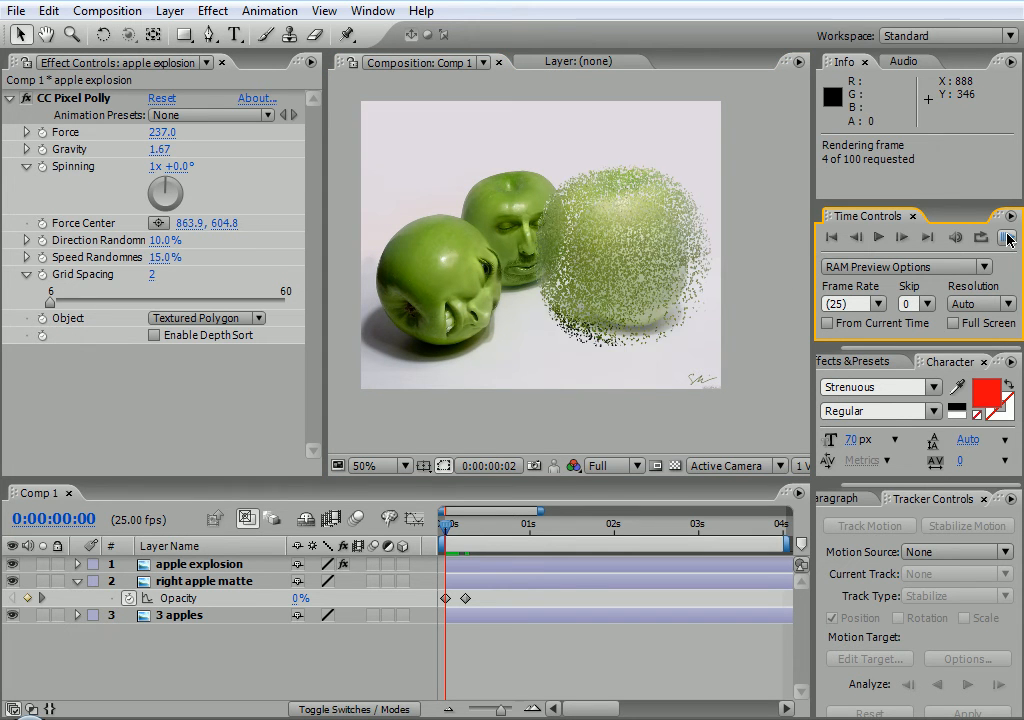